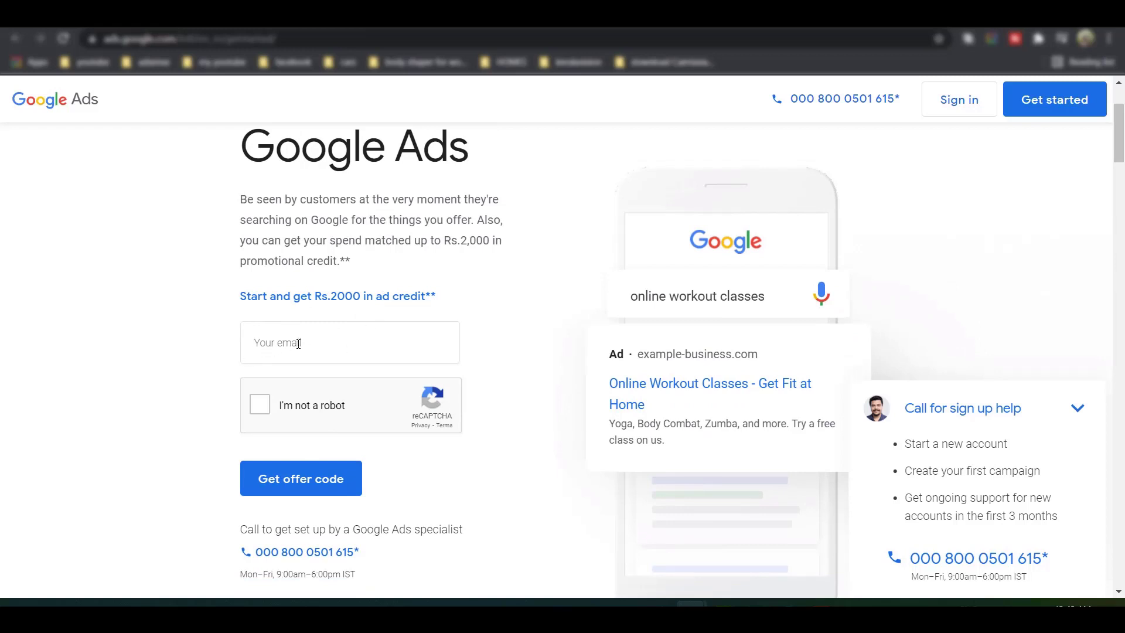
Request the Rs.2000 ad credit offer code by filling in the email address and completing the reCAPTCHA check.
{"action": "left_click", "coordinate": [332, 342]}
{"action": "right_click", "coordinate": [332, 342]}
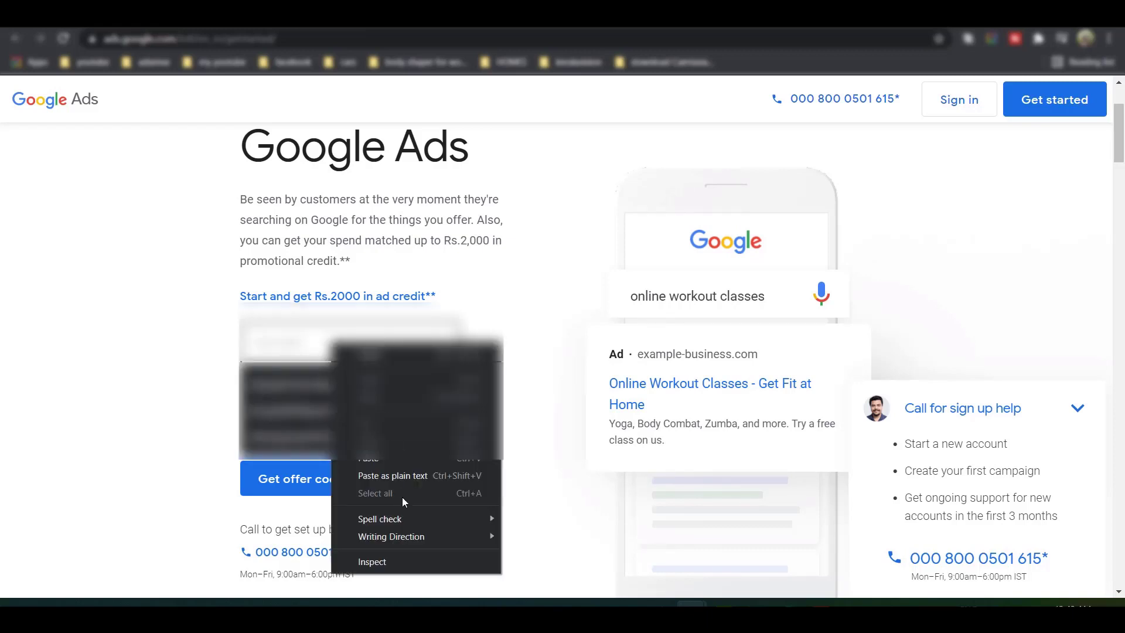
{"action": "left_click", "coordinate": [375, 458]}
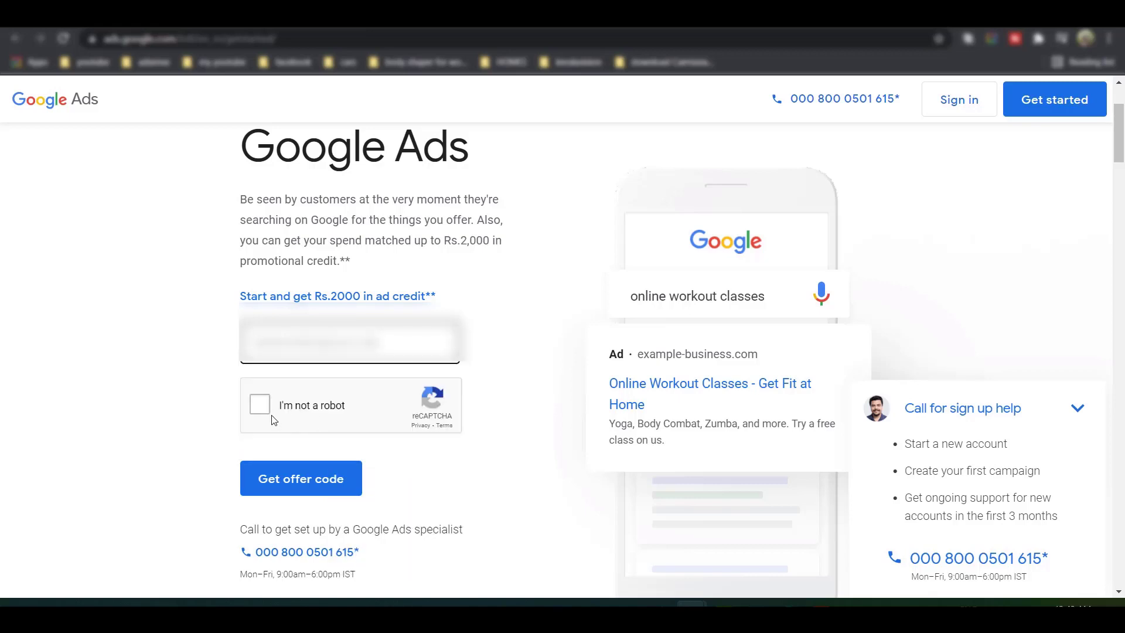
{"action": "left_click", "coordinate": [261, 408]}
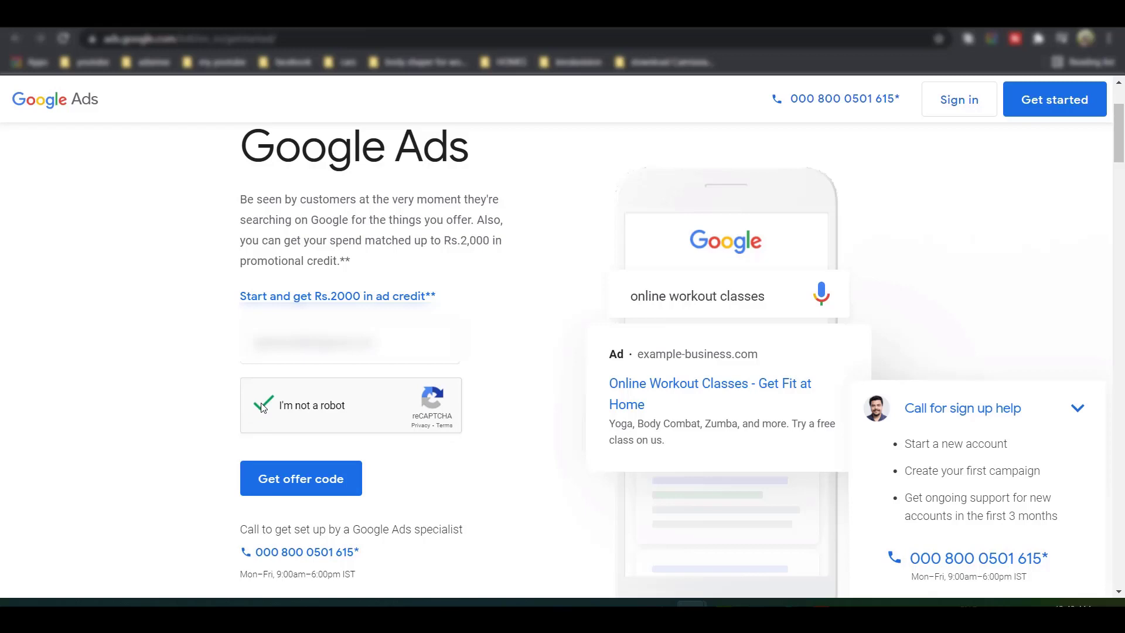
{"action": "scroll", "coordinate": [293, 480], "scroll_direction": "down", "scroll_amount": 1}
{"action": "left_click", "coordinate": [309, 414]}
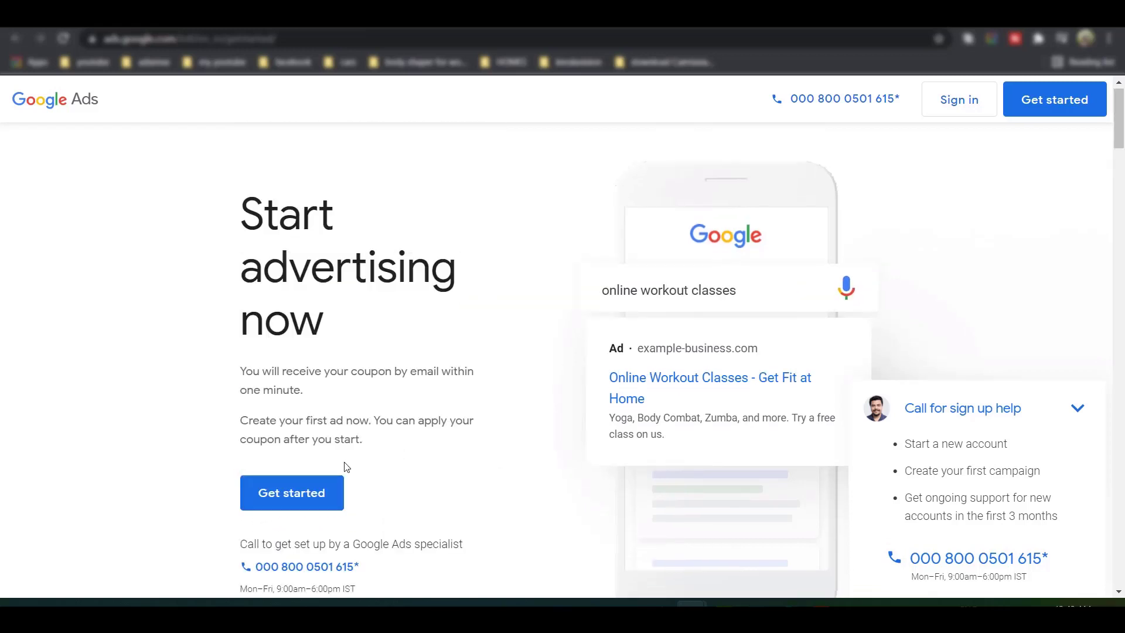
{"action": "scroll", "coordinate": [344, 467], "scroll_direction": "down", "scroll_amount": 1}
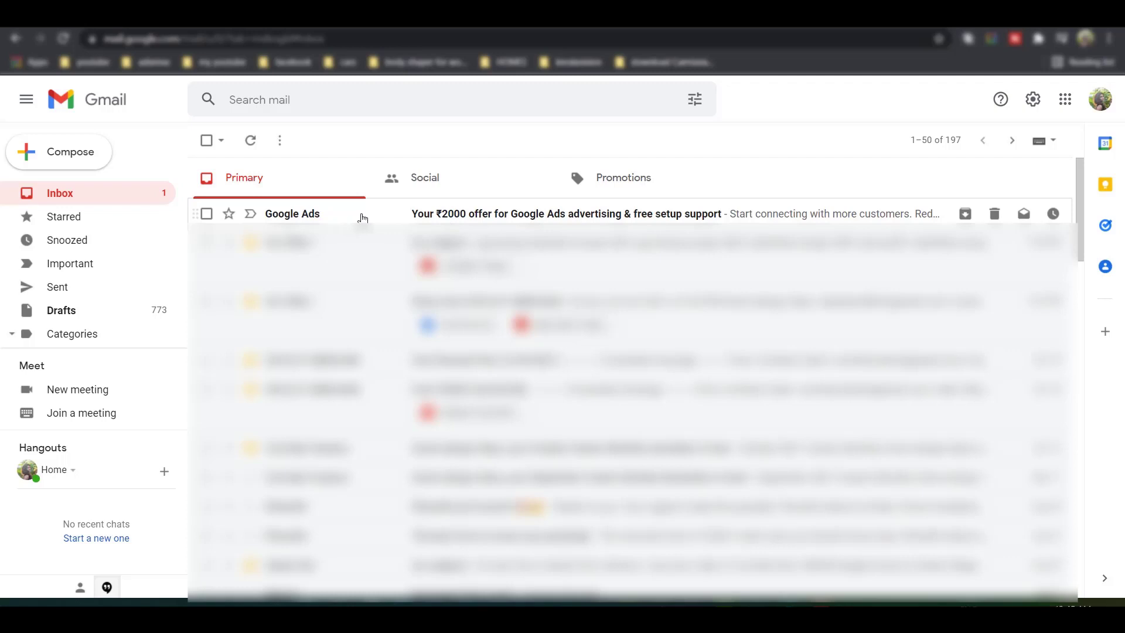
Switch to Gmail, read the Google Ads offer email and copy the offer code from it.
{"action": "left_click", "coordinate": [323, 222]}
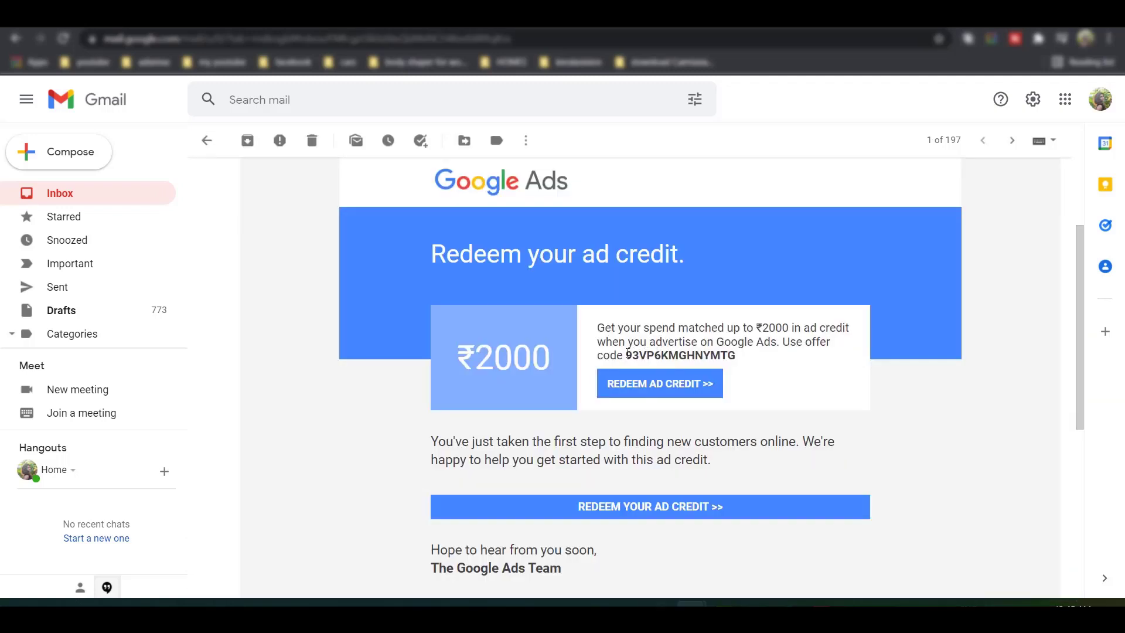
{"action": "left_click_drag", "start_coordinate": [627, 356], "coordinate": [739, 358]}
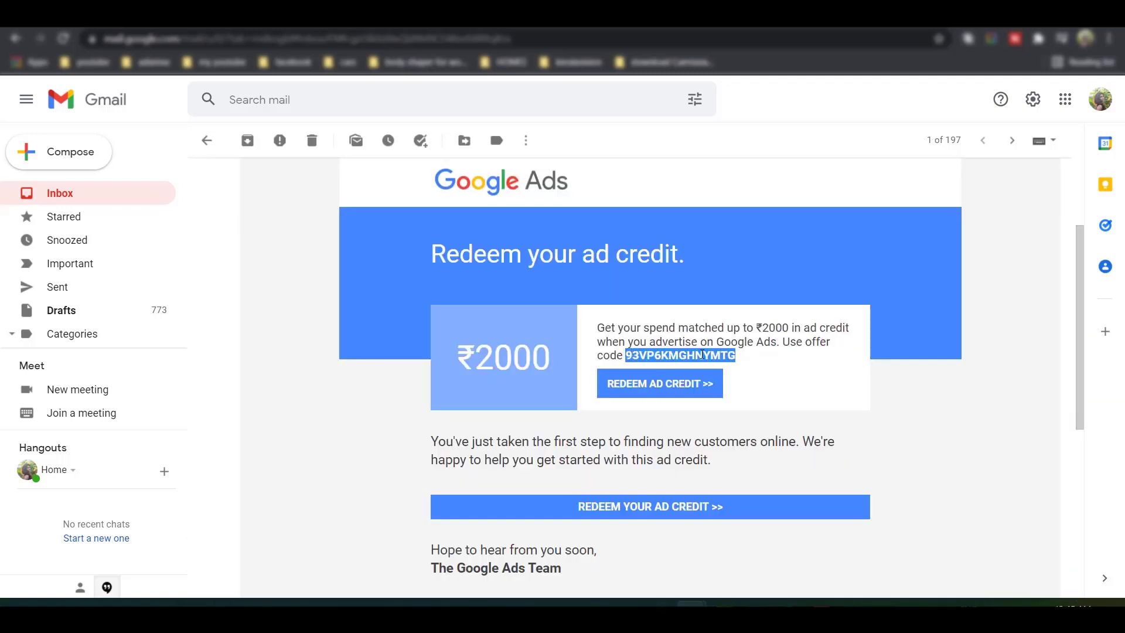
{"action": "right_click", "coordinate": [701, 354]}
{"action": "left_click", "coordinate": [721, 358]}
{"action": "left_click", "coordinate": [765, 373]}
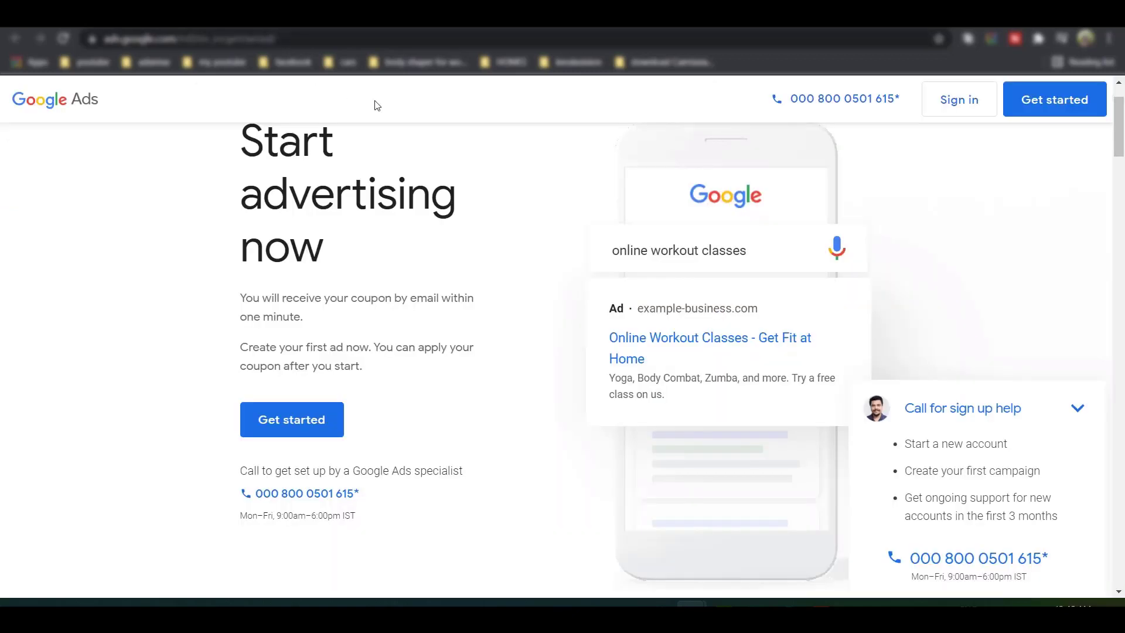
Start the Google Ads sign-up and switch the new campaign setup to Expert Mode.
{"action": "left_click", "coordinate": [301, 429]}
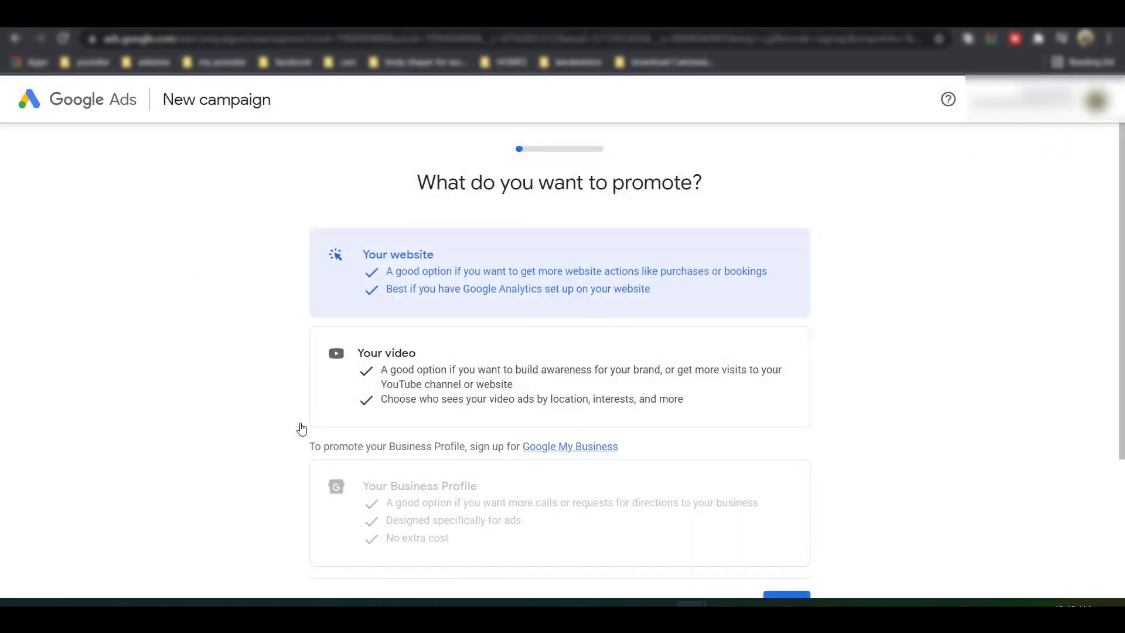
{"action": "scroll", "coordinate": [431, 473], "scroll_direction": "down", "scroll_amount": 3}
{"action": "scroll", "coordinate": [368, 255], "scroll_direction": "up", "scroll_amount": 3}
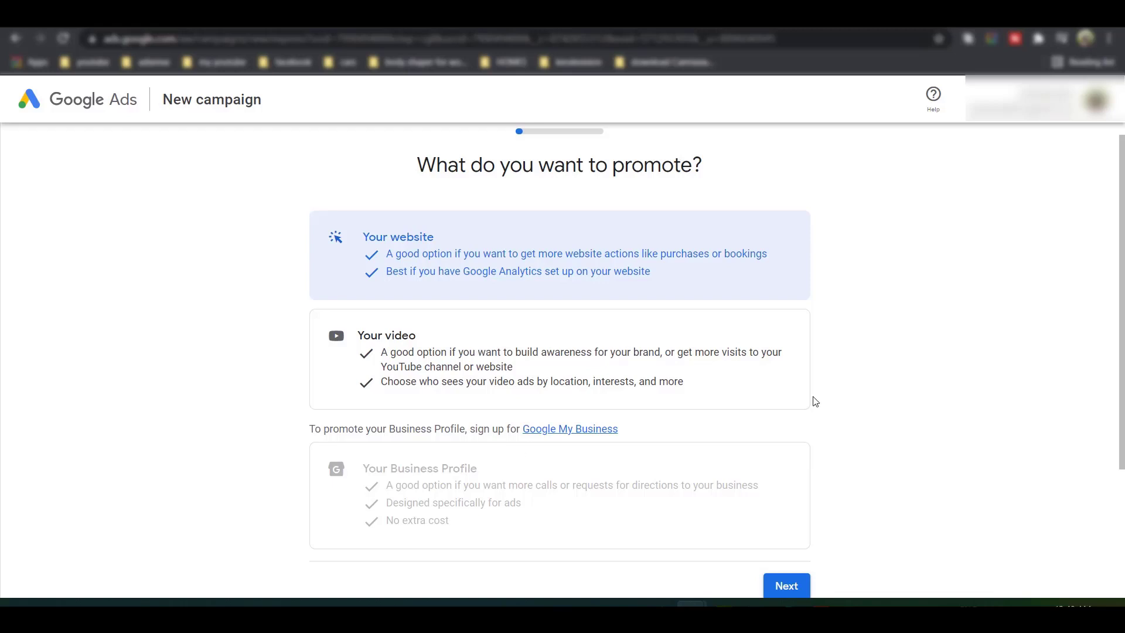
{"action": "scroll", "coordinate": [867, 390], "scroll_direction": "down", "scroll_amount": 3}
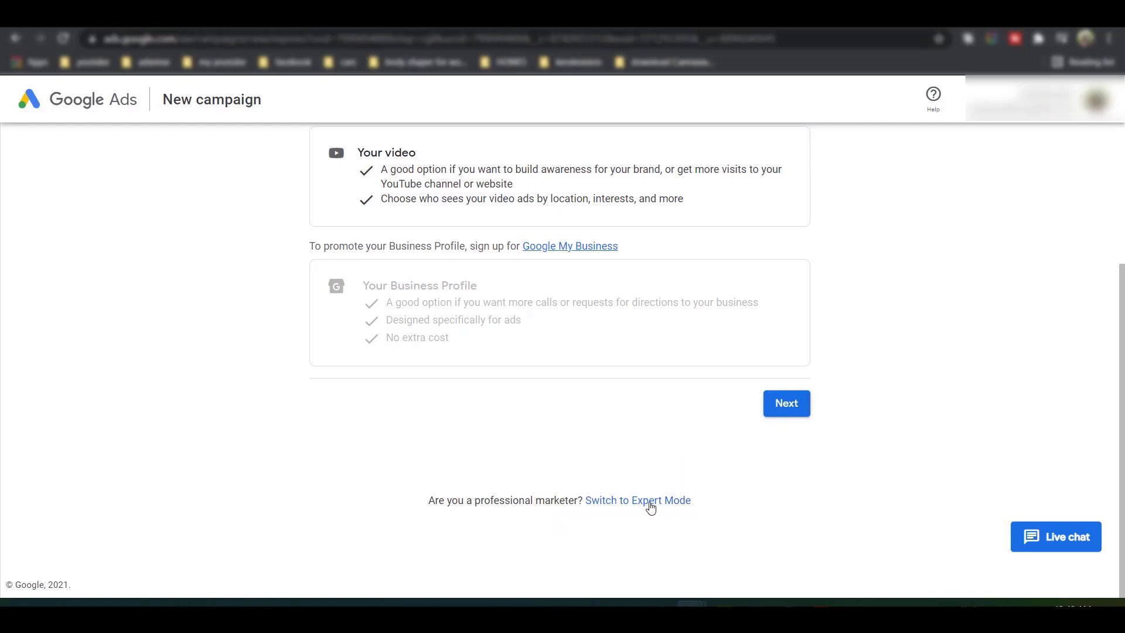
{"action": "scroll", "coordinate": [620, 415], "scroll_direction": "up", "scroll_amount": 4}
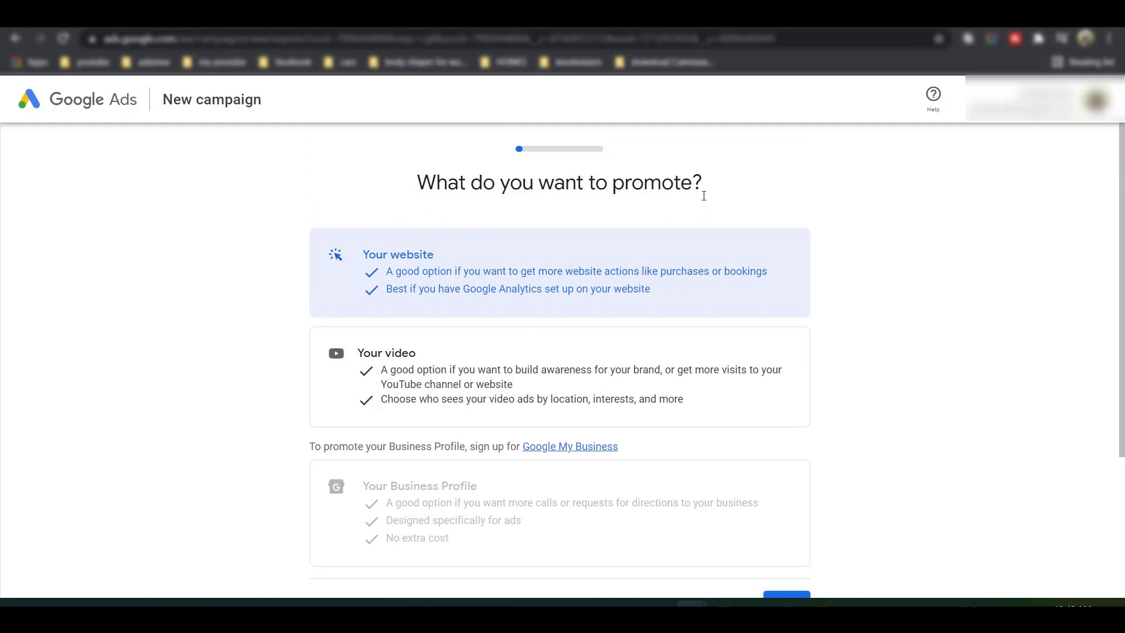
{"action": "left_click", "coordinate": [408, 394]}
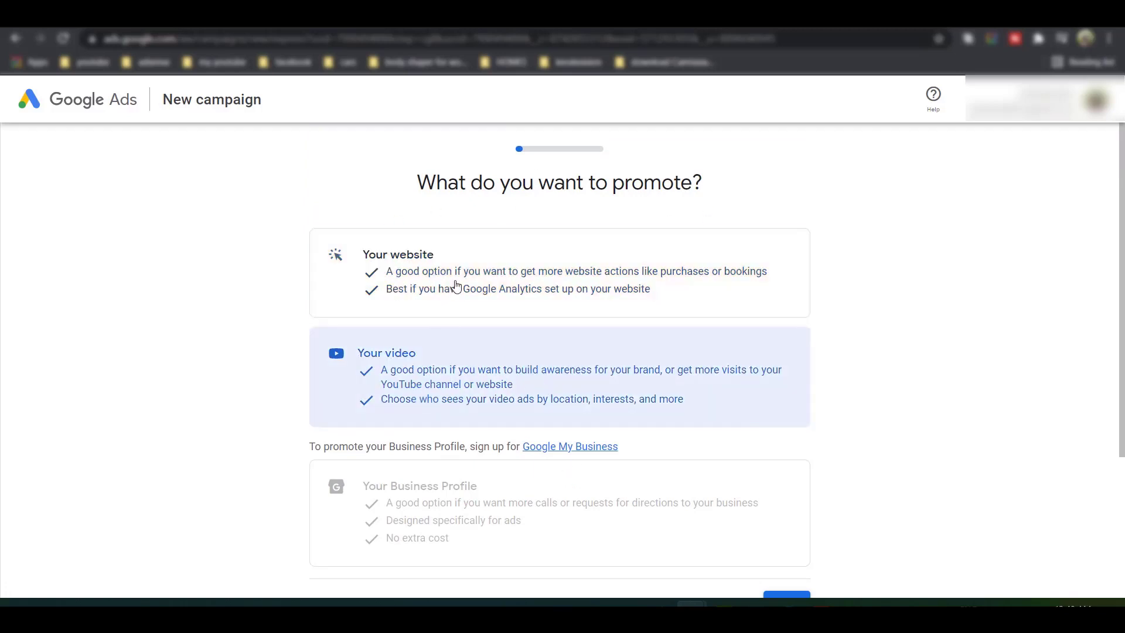
{"action": "scroll", "coordinate": [533, 462], "scroll_direction": "down", "scroll_amount": 3}
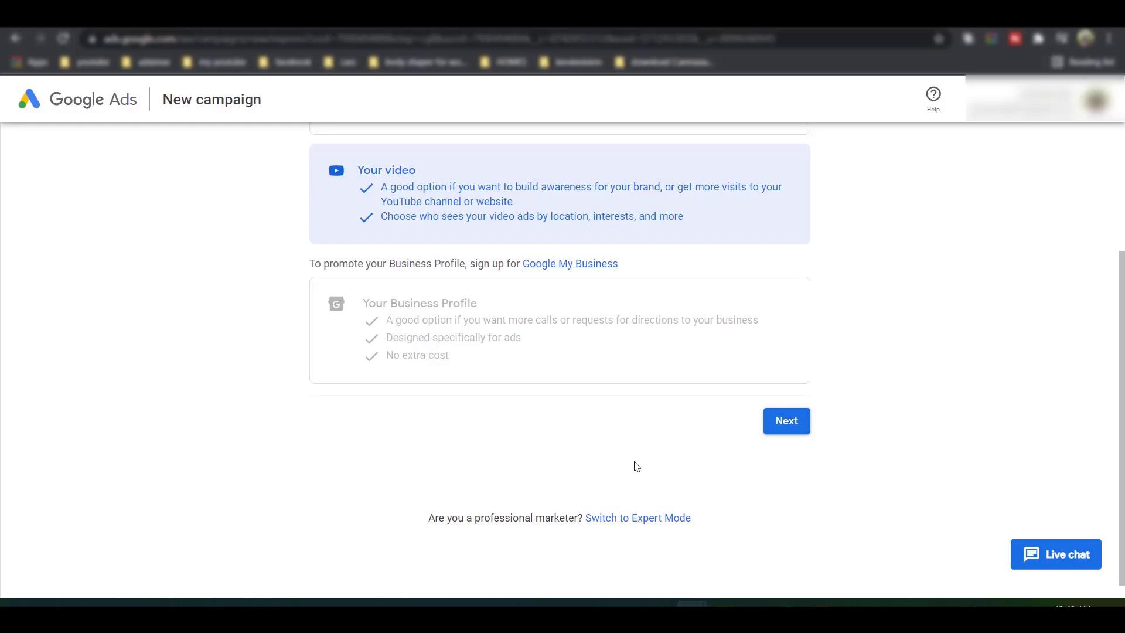
{"action": "left_click", "coordinate": [634, 520]}
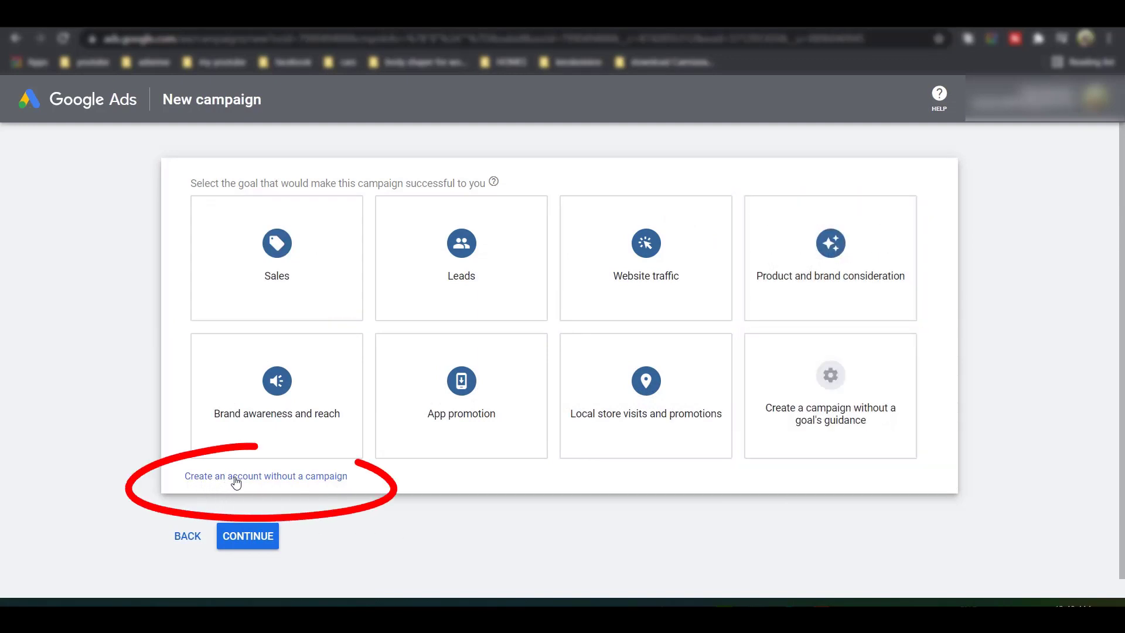
Create an account without a campaign using India, India Time and Indian Rupee, and enter the new account past its dashboard tip.
{"action": "left_click", "coordinate": [298, 478]}
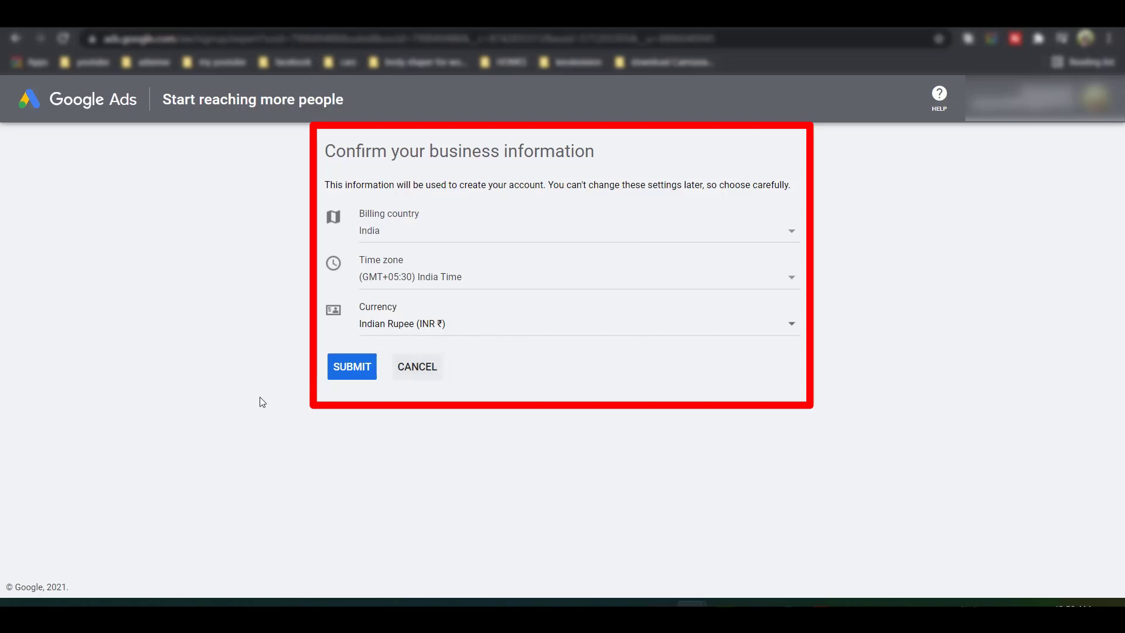
{"action": "left_click", "coordinate": [345, 368]}
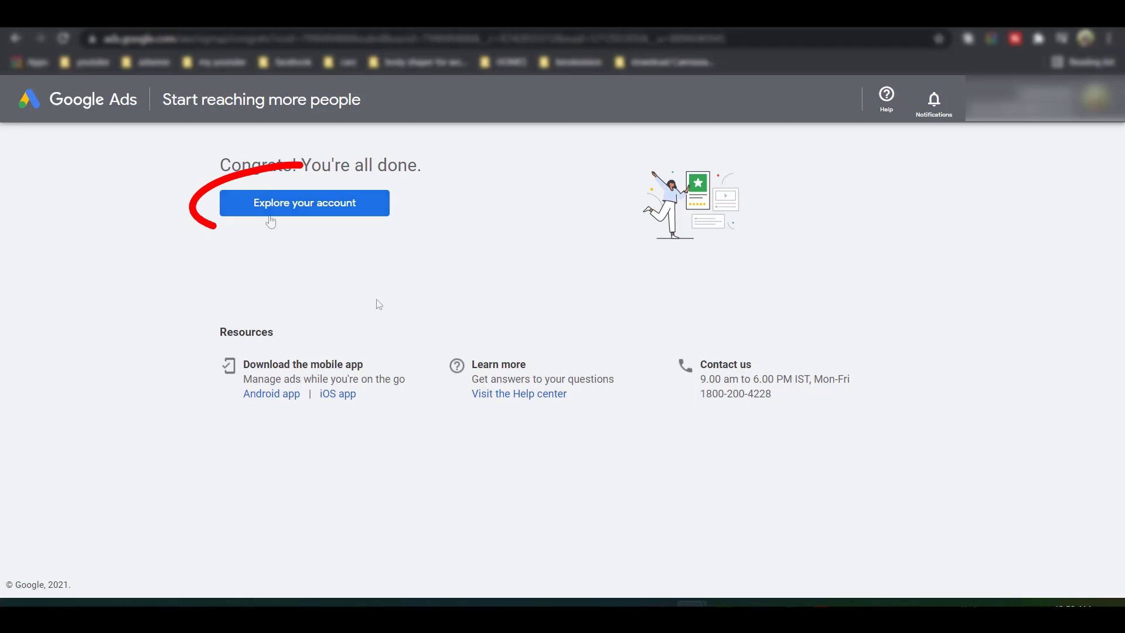
{"action": "left_click", "coordinate": [300, 210]}
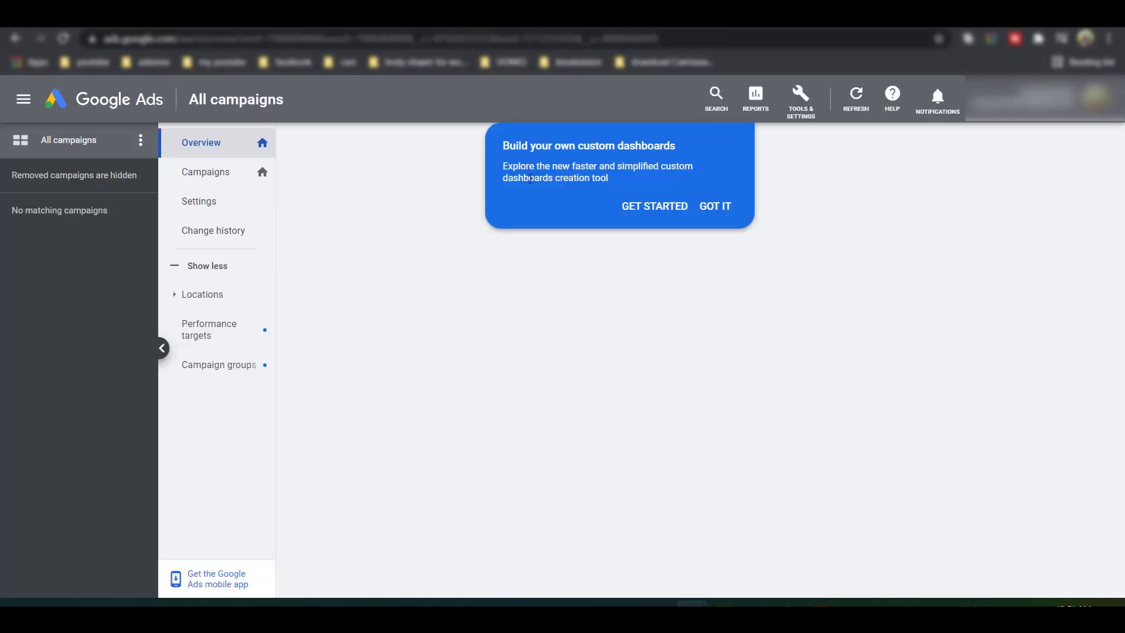
{"action": "left_click", "coordinate": [715, 206]}
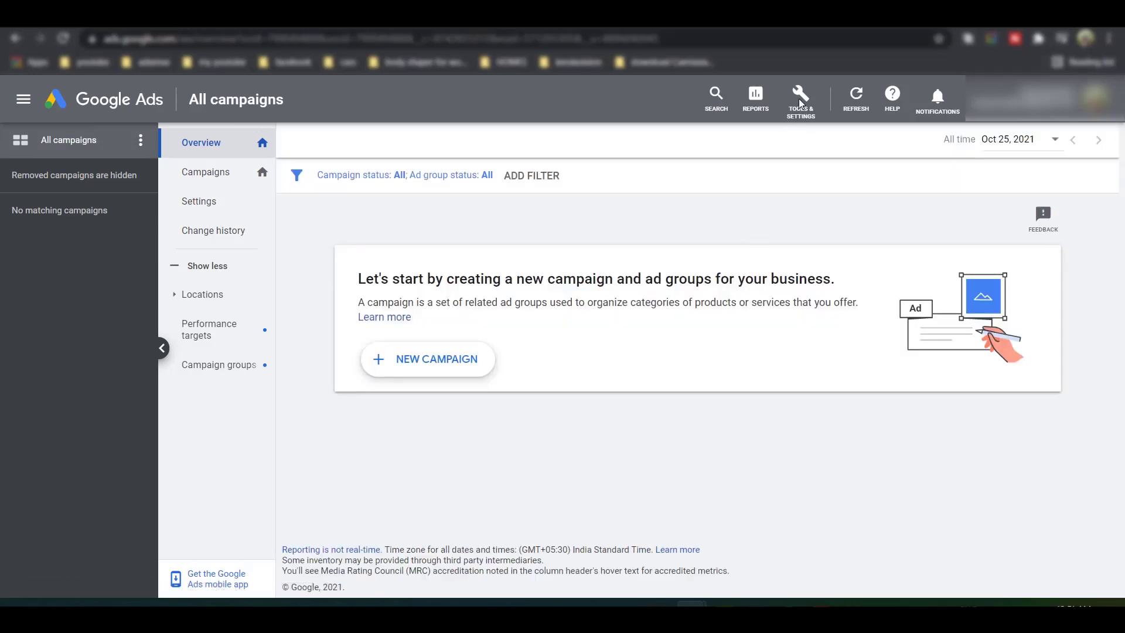
Go to the account's billing promotions and, in the payments setup for India, choose to create a new payments profile.
{"action": "left_click", "coordinate": [799, 98]}
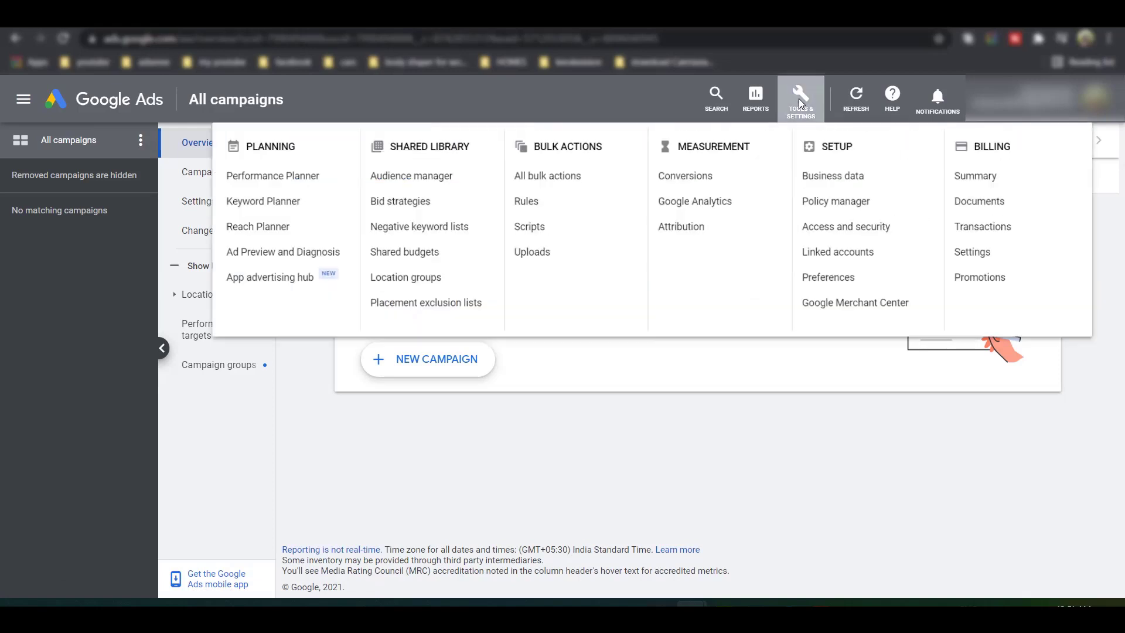
{"action": "left_click", "coordinate": [984, 287]}
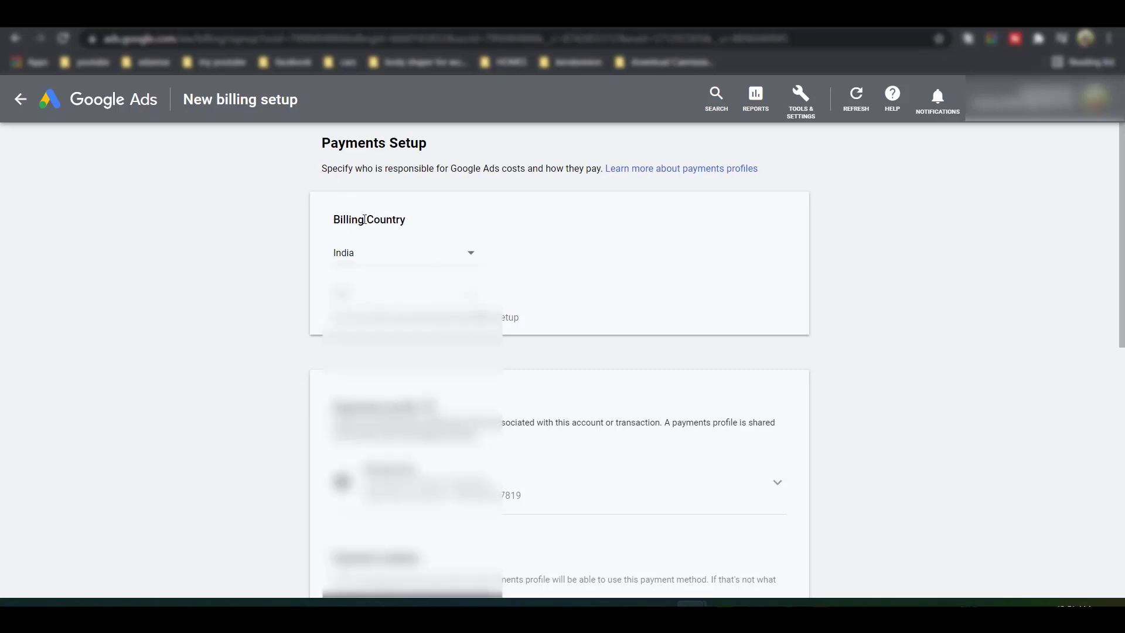
{"action": "scroll", "coordinate": [559, 351], "scroll_direction": "down", "scroll_amount": 1}
{"action": "scroll", "coordinate": [559, 352], "scroll_direction": "up", "scroll_amount": 1}
{"action": "left_click", "coordinate": [362, 296]}
{"action": "scroll", "coordinate": [472, 375], "scroll_direction": "down", "scroll_amount": 3}
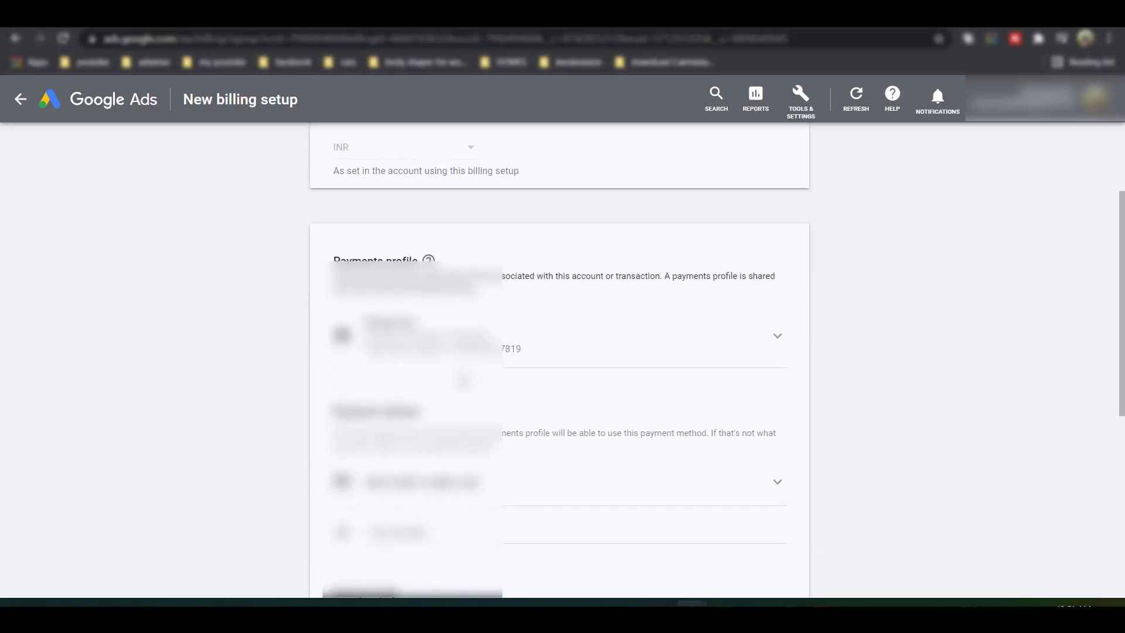
{"action": "scroll", "coordinate": [567, 344], "scroll_direction": "up", "scroll_amount": 3}
{"action": "scroll", "coordinate": [375, 328], "scroll_direction": "down", "scroll_amount": 3}
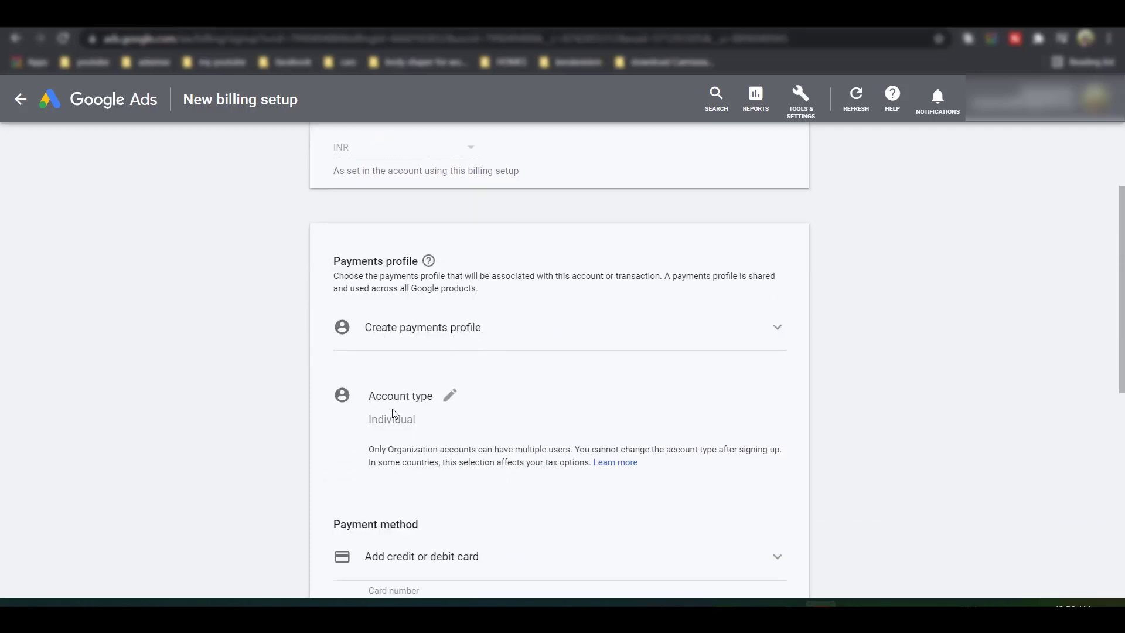
Set the payments profile's account type to Individual.
{"action": "left_click", "coordinate": [448, 397]}
{"action": "left_click", "coordinate": [435, 427]}
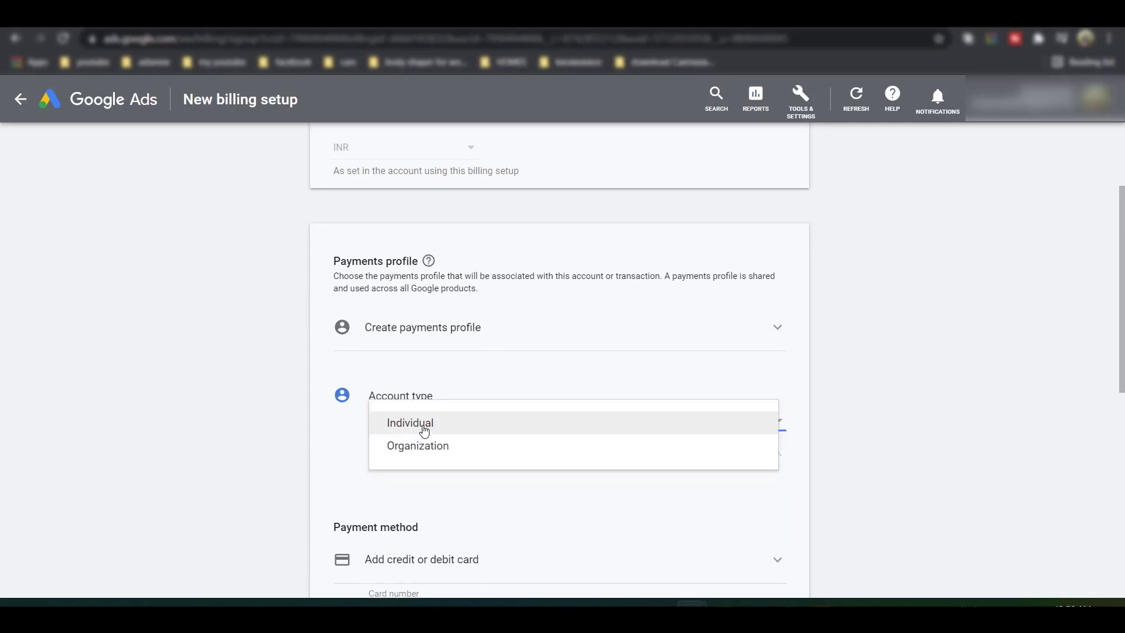
{"action": "left_click", "coordinate": [424, 431]}
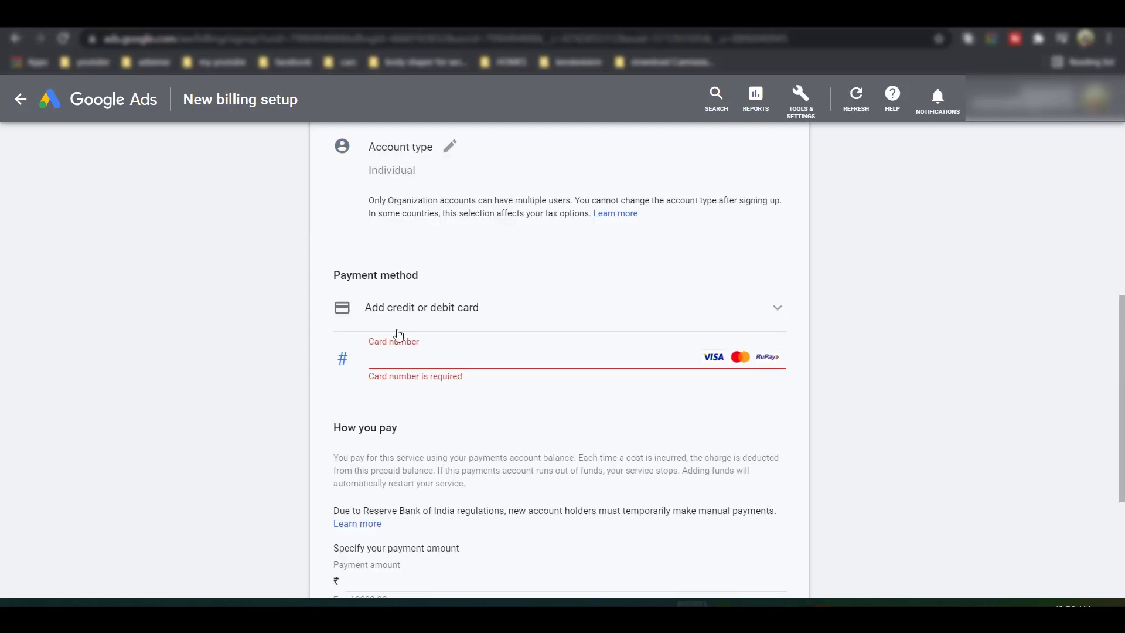
Review the available payment methods and choose to add a credit or debit card.
{"action": "left_click", "coordinate": [739, 313]}
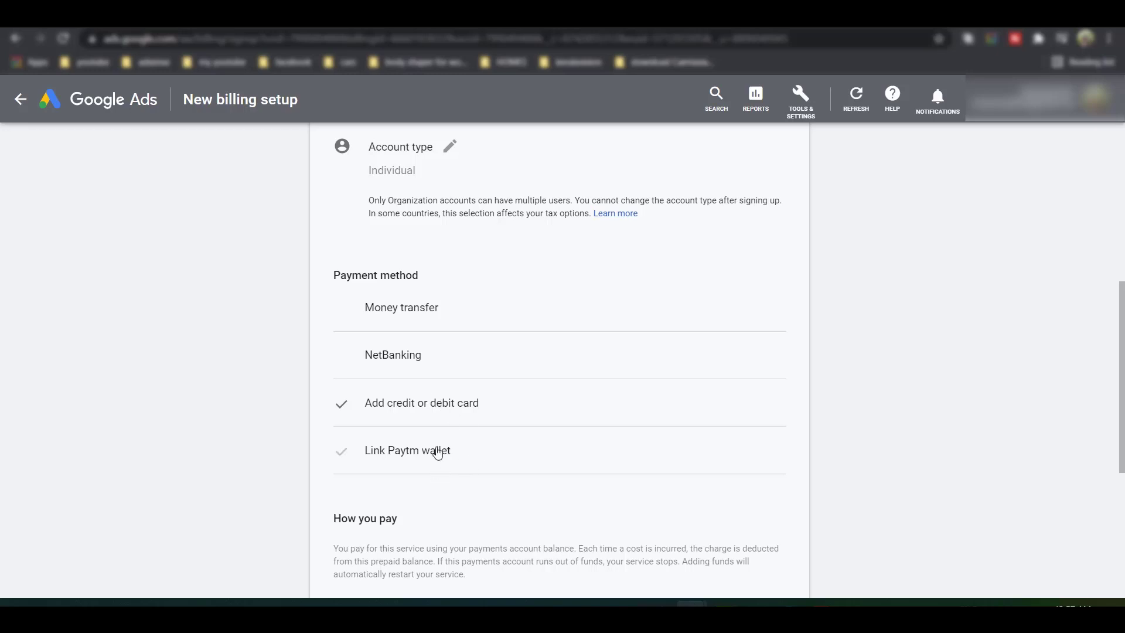
{"action": "scroll", "coordinate": [511, 451], "scroll_direction": "down", "scroll_amount": 1}
{"action": "scroll", "coordinate": [509, 451], "scroll_direction": "down", "scroll_amount": 1}
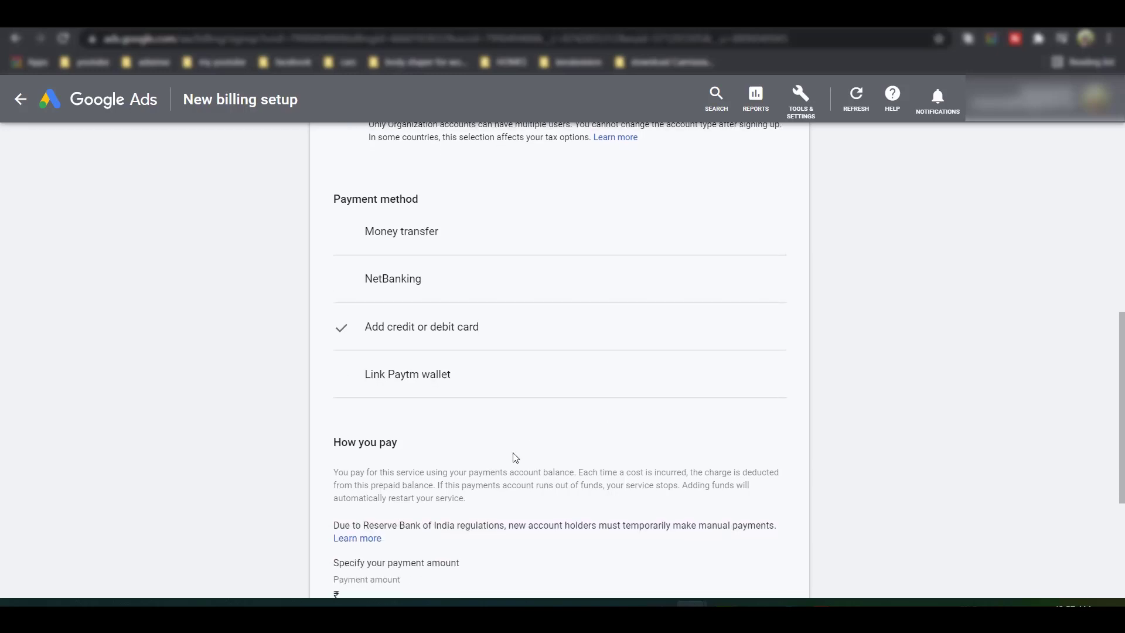
{"action": "scroll", "coordinate": [476, 436], "scroll_direction": "up", "scroll_amount": 3}
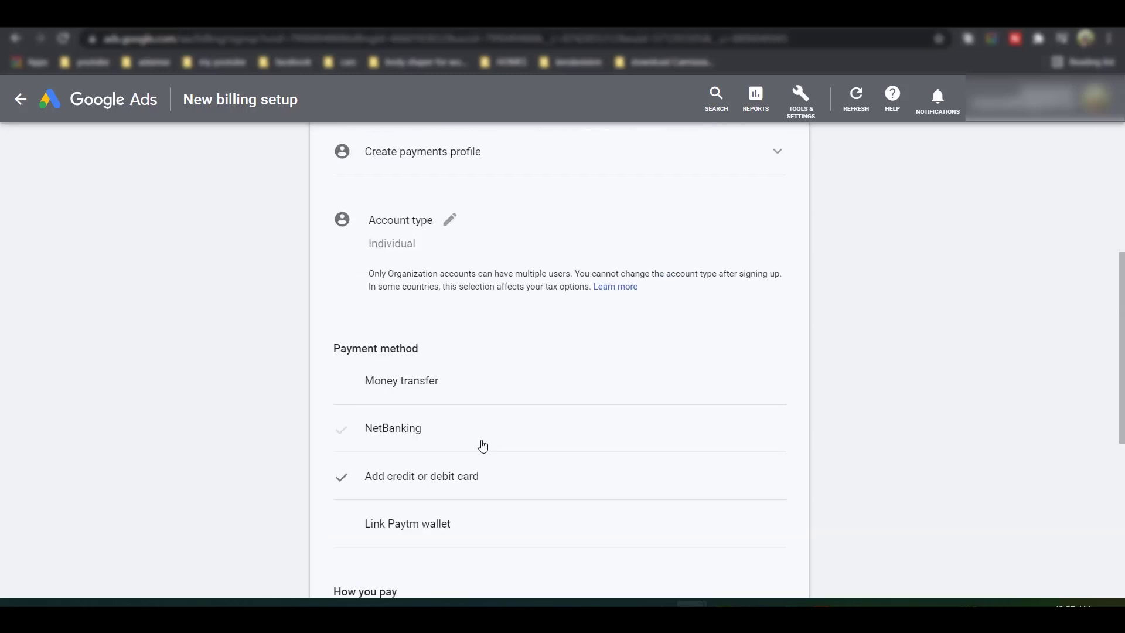
{"action": "scroll", "coordinate": [422, 486], "scroll_direction": "down", "scroll_amount": 1}
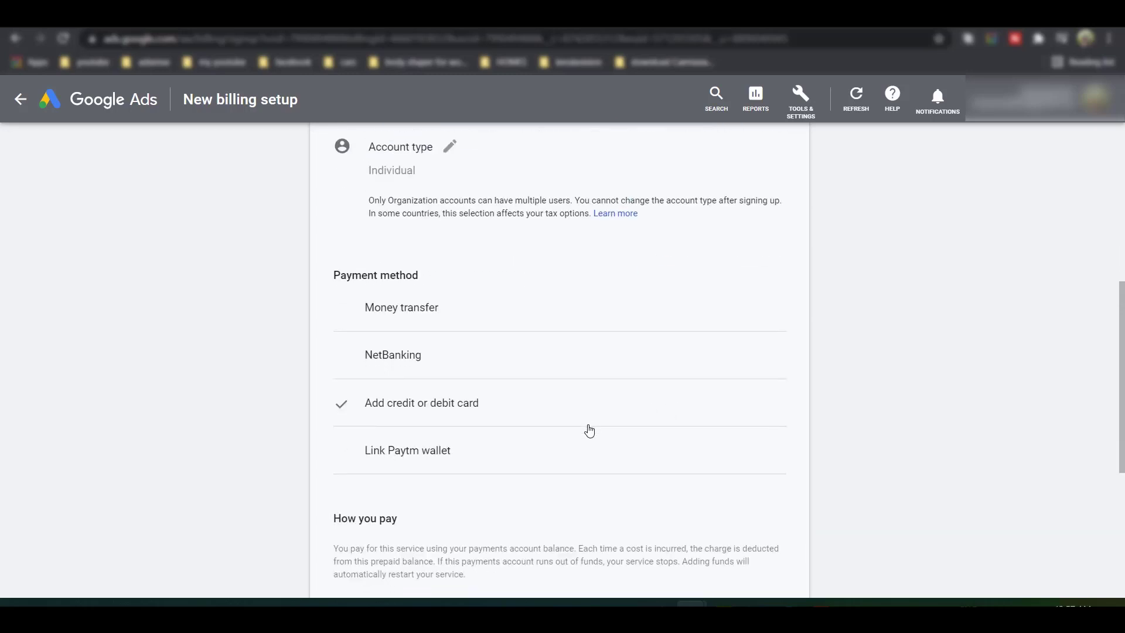
{"action": "scroll", "coordinate": [590, 430], "scroll_direction": "down", "scroll_amount": 1}
{"action": "scroll", "coordinate": [588, 432], "scroll_direction": "down", "scroll_amount": 1}
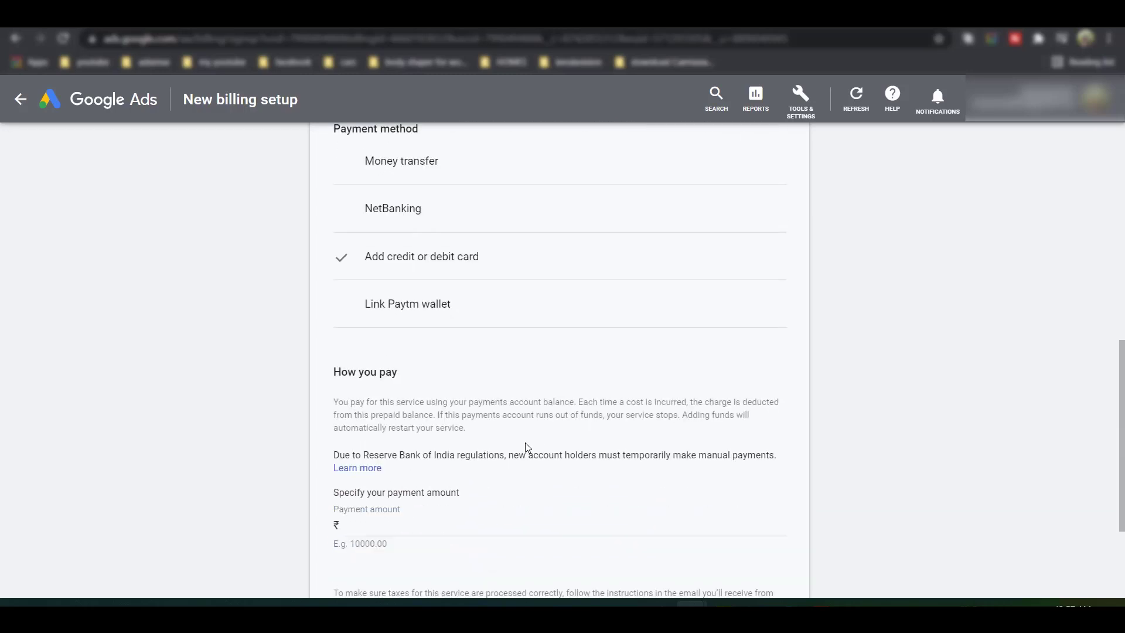
{"action": "scroll", "coordinate": [510, 422], "scroll_direction": "up", "scroll_amount": 2}
{"action": "left_click", "coordinate": [460, 402]}
{"action": "left_click", "coordinate": [421, 343]}
{"action": "left_click", "coordinate": [478, 362]}
{"action": "scroll", "coordinate": [382, 482], "scroll_direction": "down", "scroll_amount": 3}
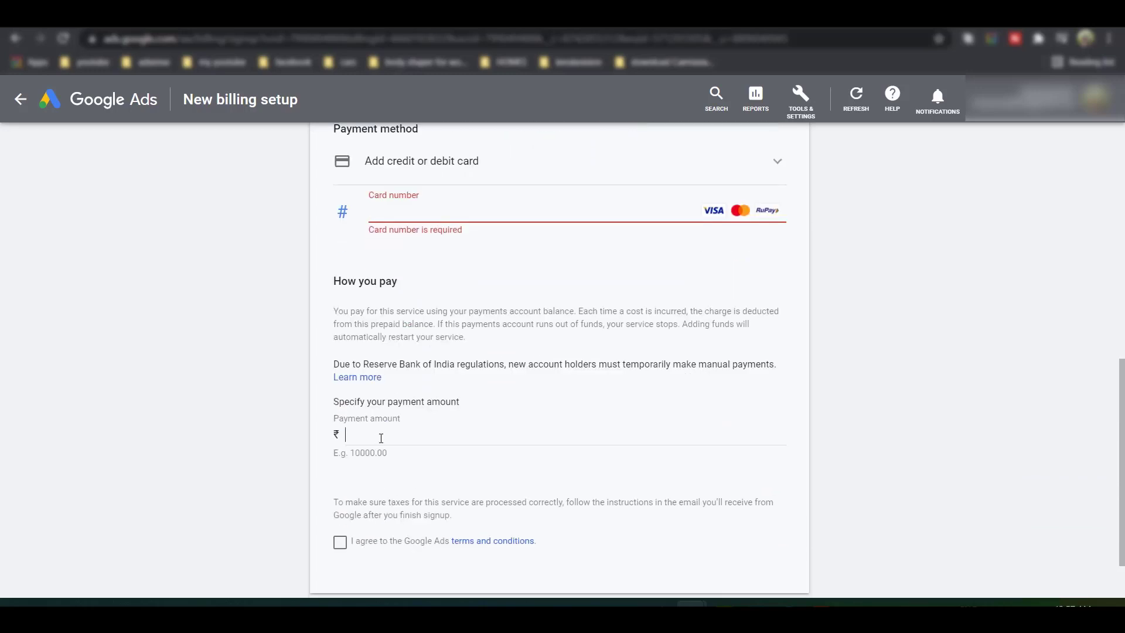
Specify a payment amount of ₹500 and agree to the Google Ads terms and conditions.
{"action": "left_click", "coordinate": [380, 438]}
{"action": "left_click", "coordinate": [374, 470]}
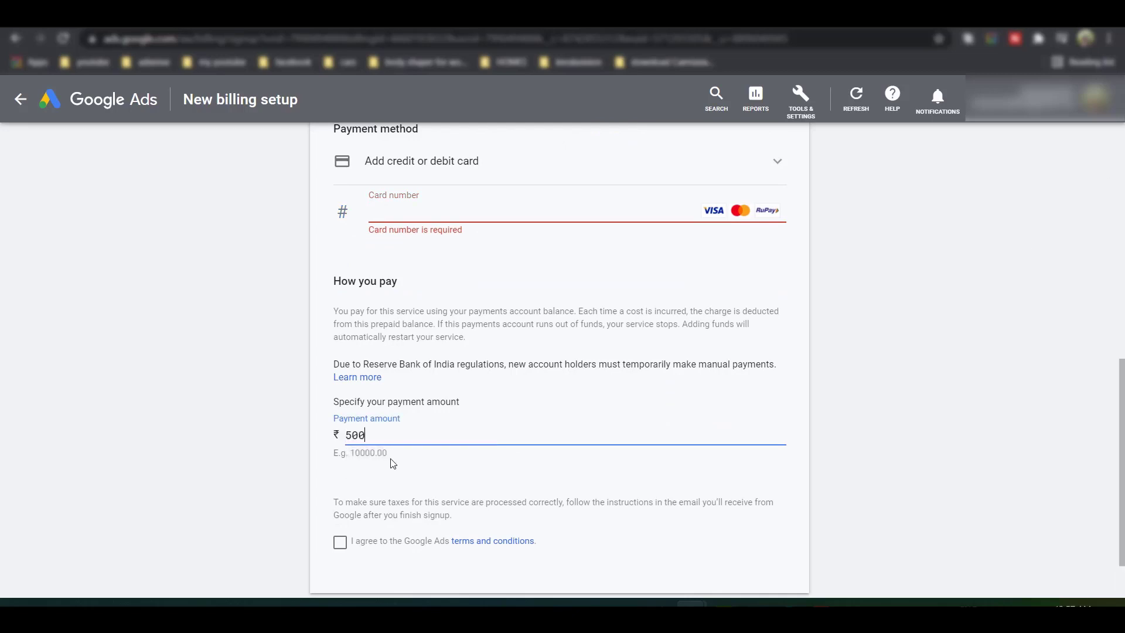
{"action": "key", "text": "Tab"}
{"action": "key", "text": "space"}
{"action": "scroll", "coordinate": [399, 434], "scroll_direction": "down", "scroll_amount": 1}
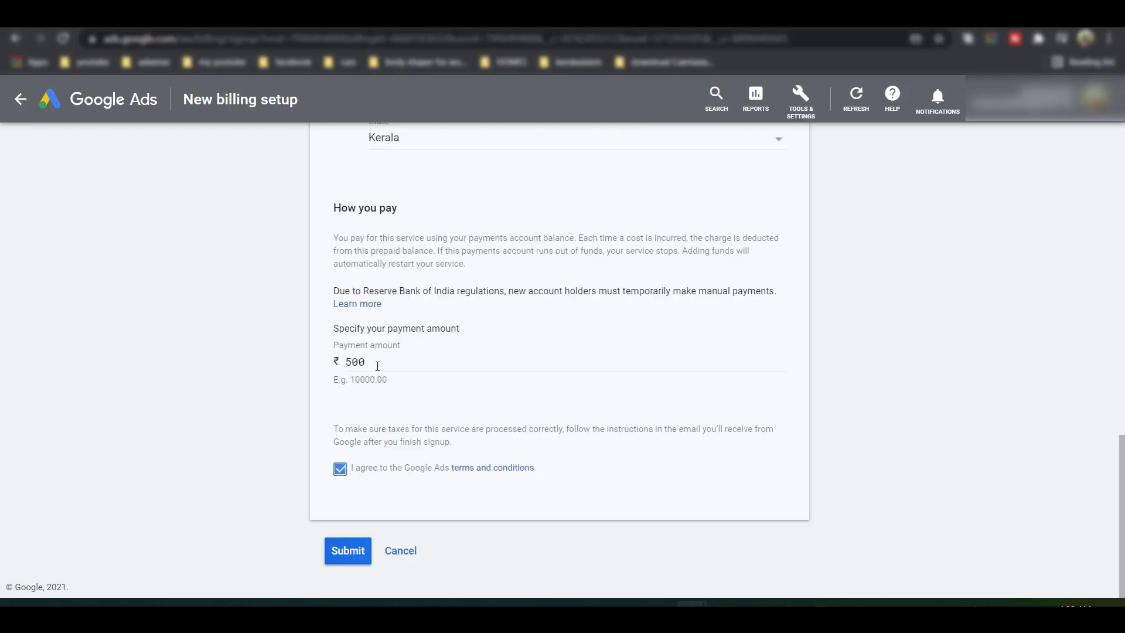
{"action": "left_click", "coordinate": [378, 363]}
{"action": "scroll", "coordinate": [378, 381], "scroll_direction": "up", "scroll_amount": 1}
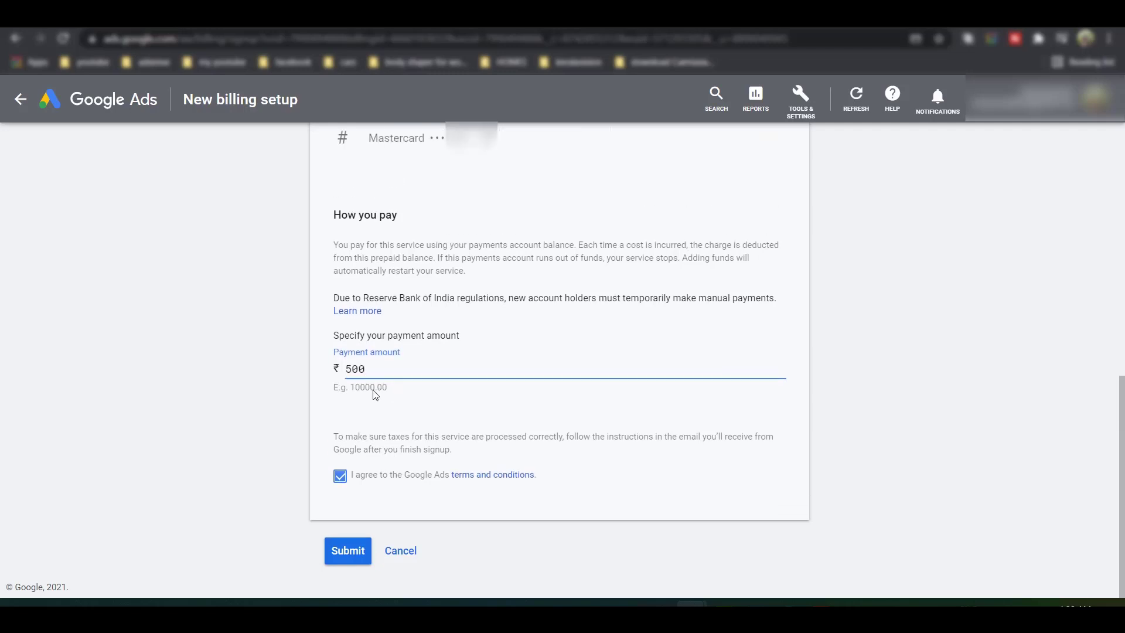
{"action": "scroll", "coordinate": [399, 435], "scroll_direction": "down", "scroll_amount": 1}
{"action": "left_click", "coordinate": [341, 473]}
{"action": "left_click", "coordinate": [341, 473]}
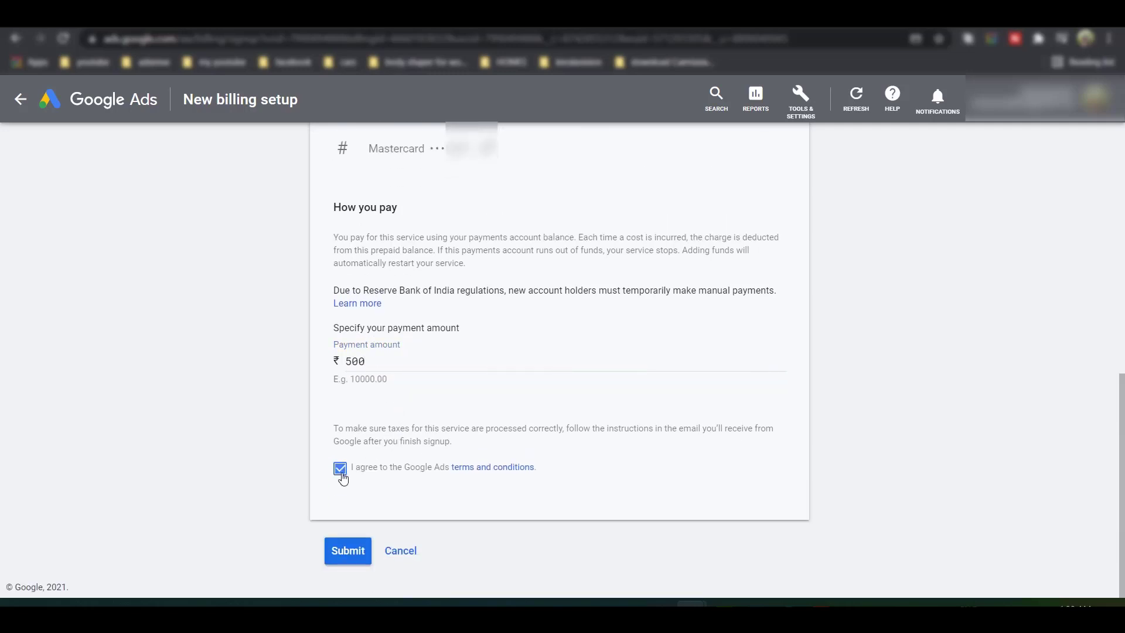
Submit the new billing setup, close the transaction dialog and check the outstanding balance on the billing summary.
{"action": "left_click", "coordinate": [348, 553]}
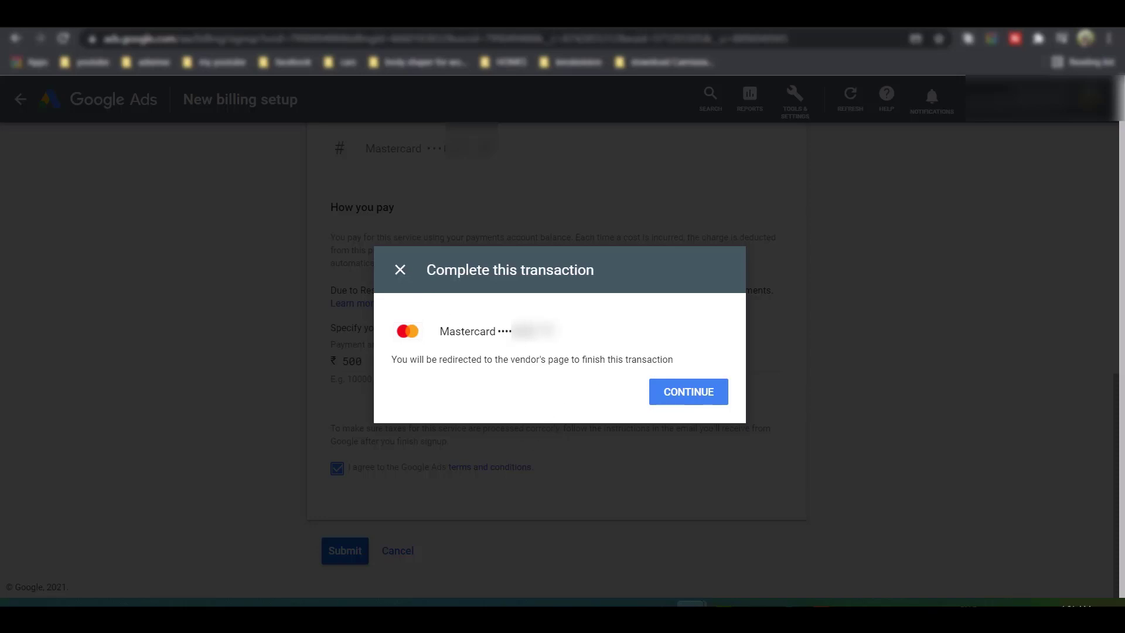
{"action": "left_click", "coordinate": [400, 270]}
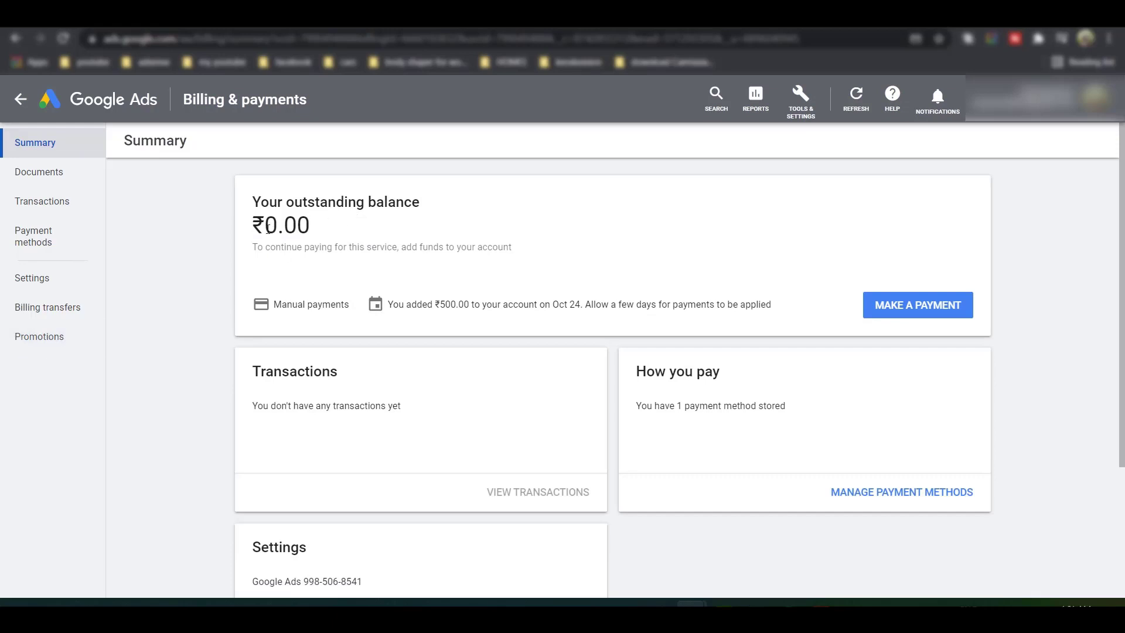
{"action": "left_click_drag", "start_coordinate": [268, 228], "coordinate": [359, 226]}
{"action": "left_click", "coordinate": [325, 230]}
Redeem the ₹2000 ad credit by copying the offer code from the Google Ads email in Gmail and submitting it as a promotional code.
{"action": "left_click", "coordinate": [57, 336]}
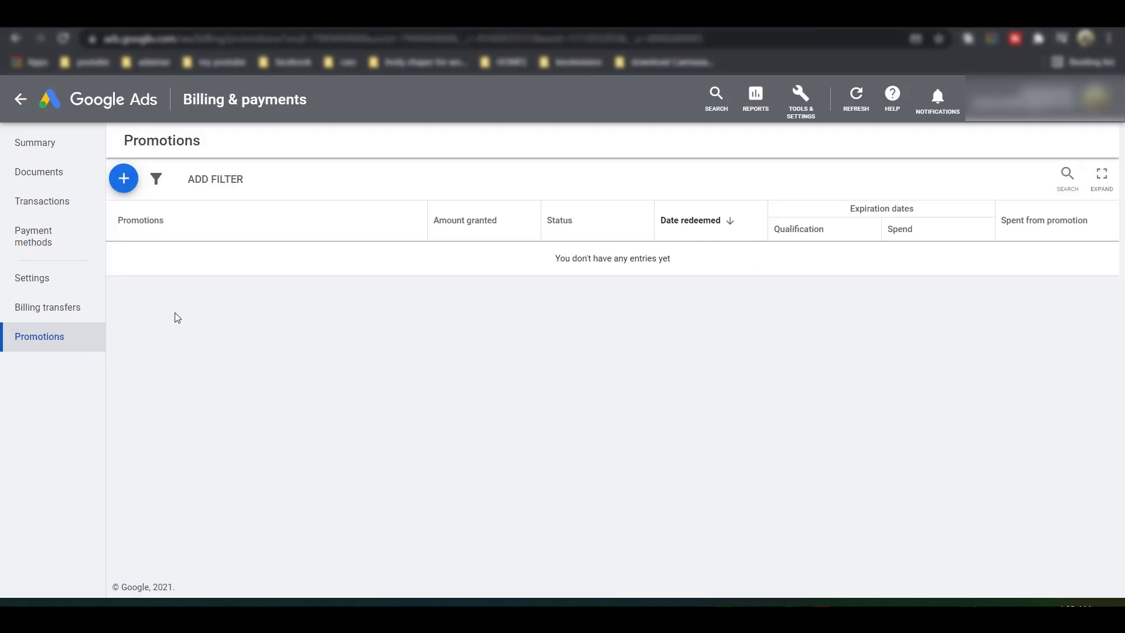
{"action": "left_click", "coordinate": [123, 179]}
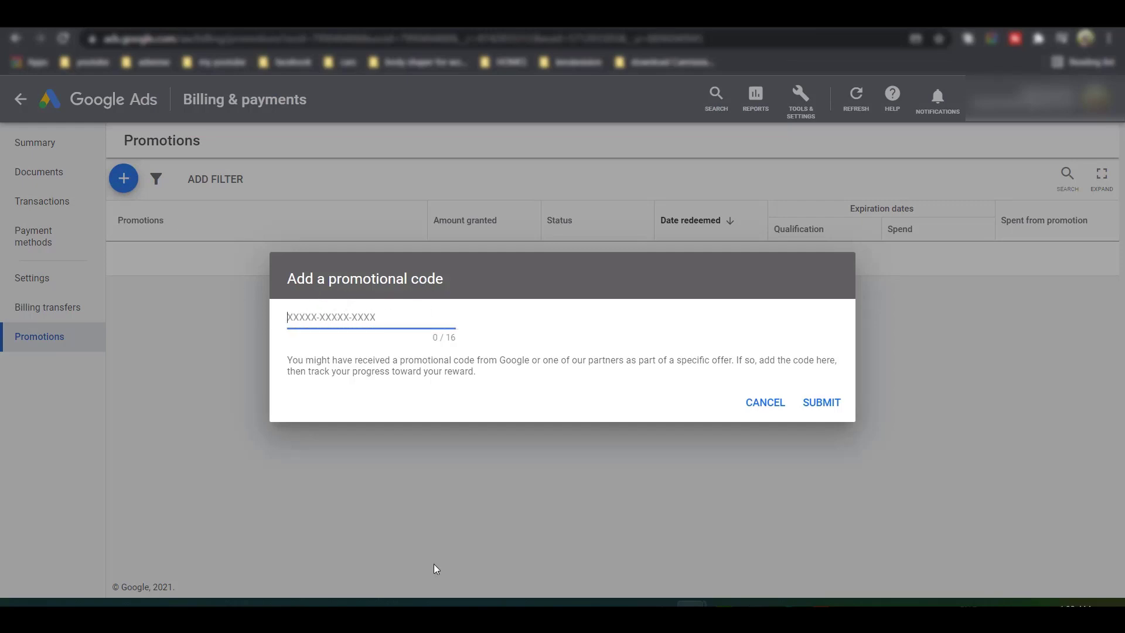
{"action": "key", "text": "ctrl+Tab"}
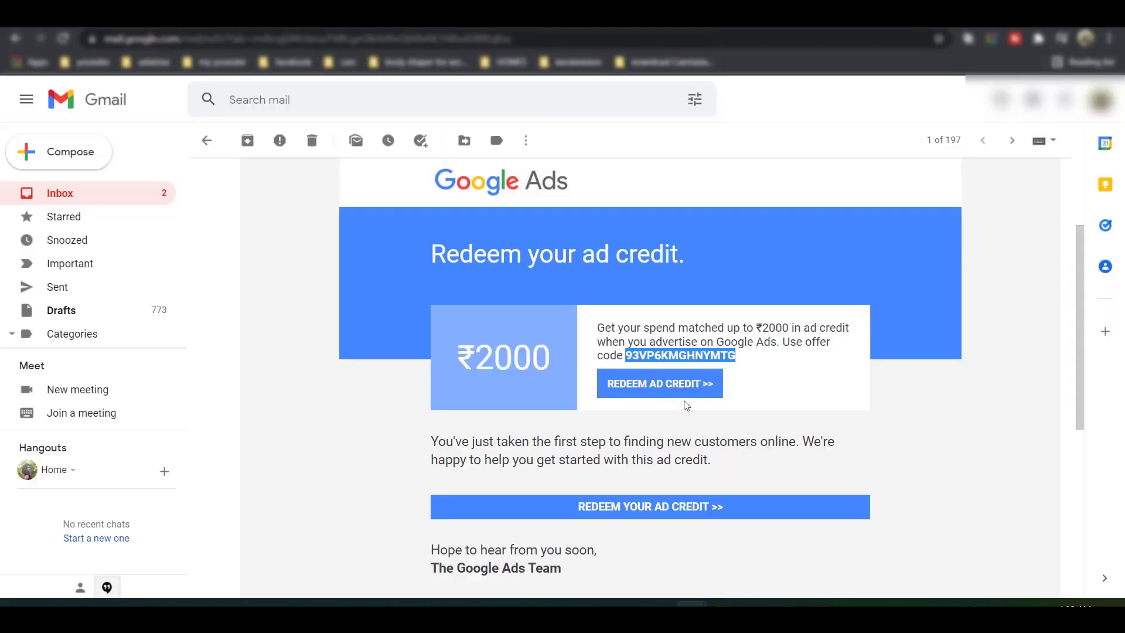
{"action": "right_click", "coordinate": [658, 355]}
{"action": "left_click", "coordinate": [680, 367]}
{"action": "key", "text": "ctrl+Tab"}
{"action": "right_click", "coordinate": [379, 328]}
{"action": "left_click", "coordinate": [421, 431]}
{"action": "left_click", "coordinate": [821, 402]}
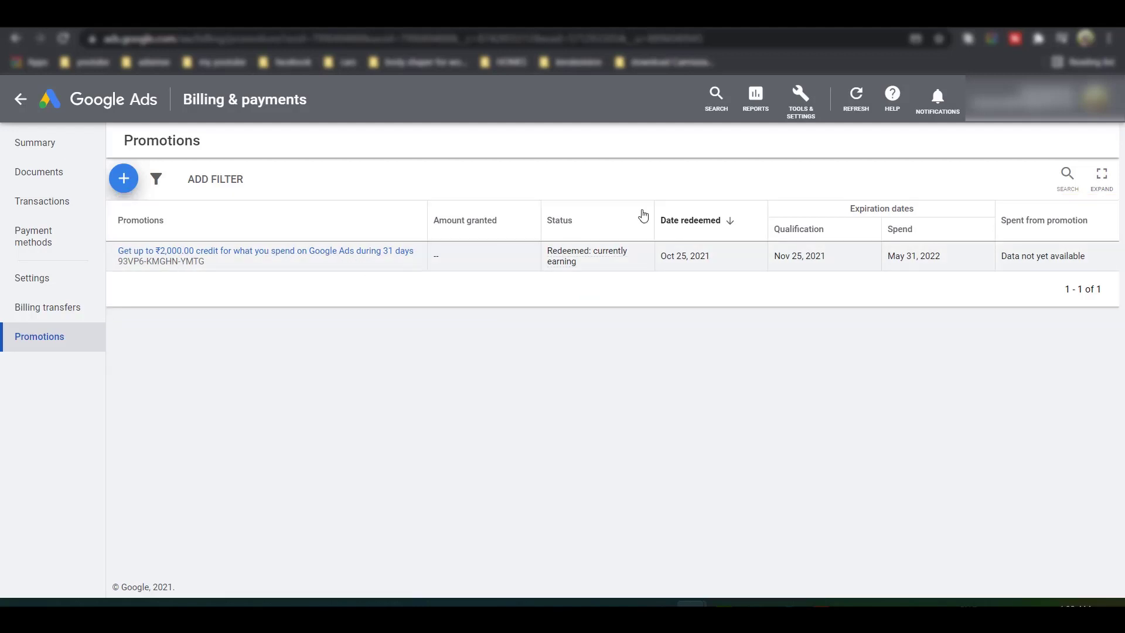
{"action": "mouse_move", "coordinate": [600, 252]}
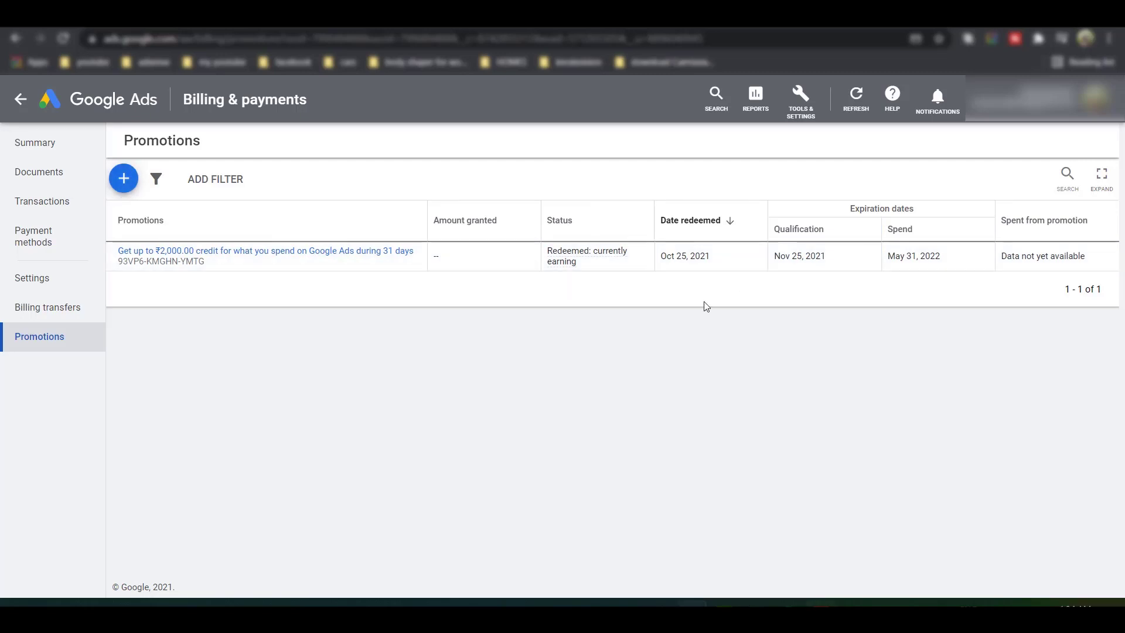
View the YouTube channel linking option in the linked accounts and leave it without adding a channel.
{"action": "left_click", "coordinate": [804, 107]}
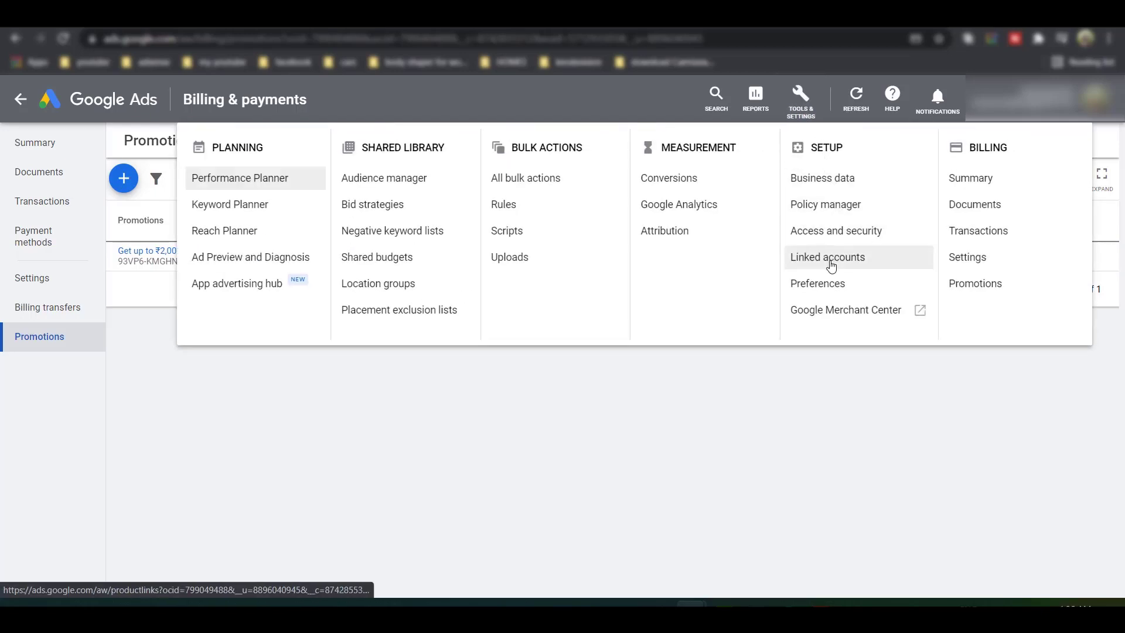
{"action": "left_click", "coordinate": [830, 267]}
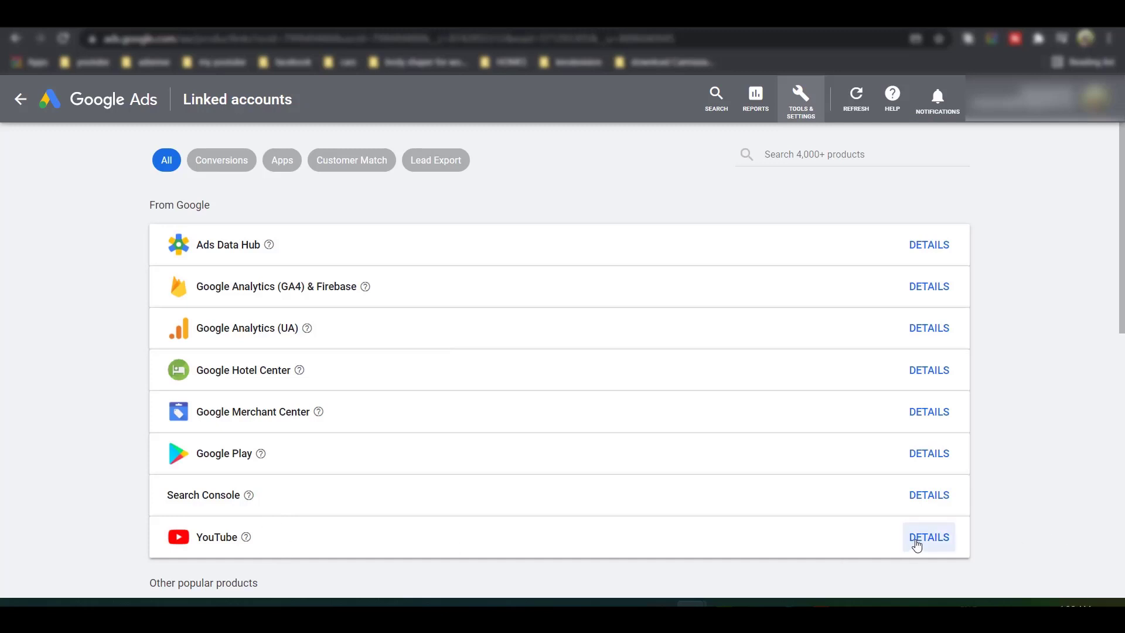
{"action": "left_click", "coordinate": [949, 537]}
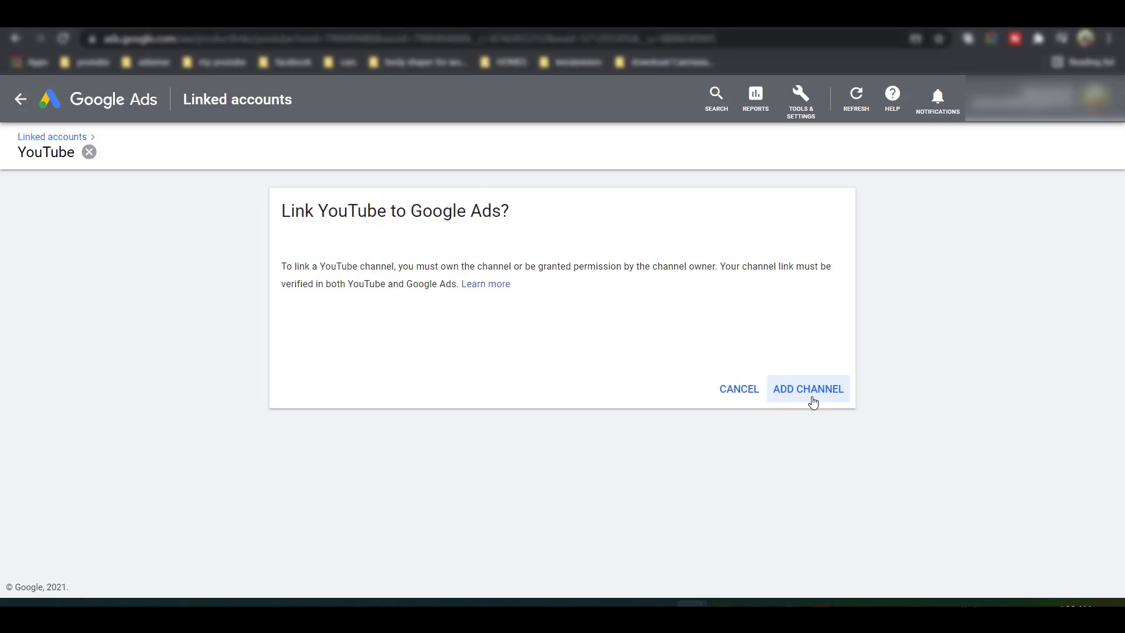
{"action": "left_click", "coordinate": [18, 98]}
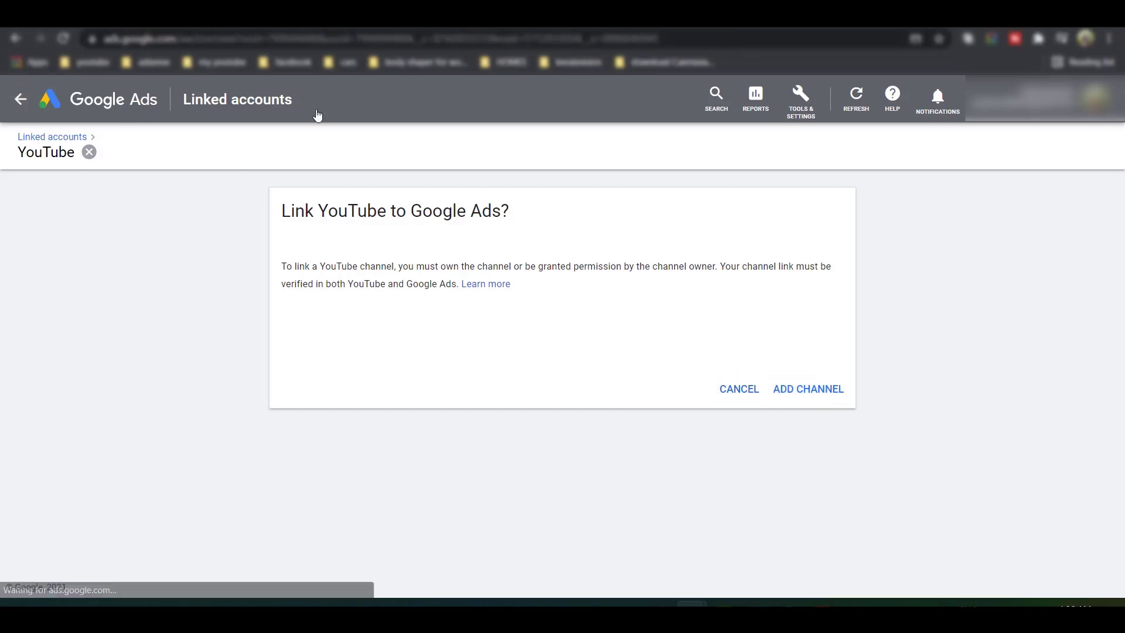
Open the billing summary and review the outstanding balance and payment details.
{"action": "left_click", "coordinate": [805, 112]}
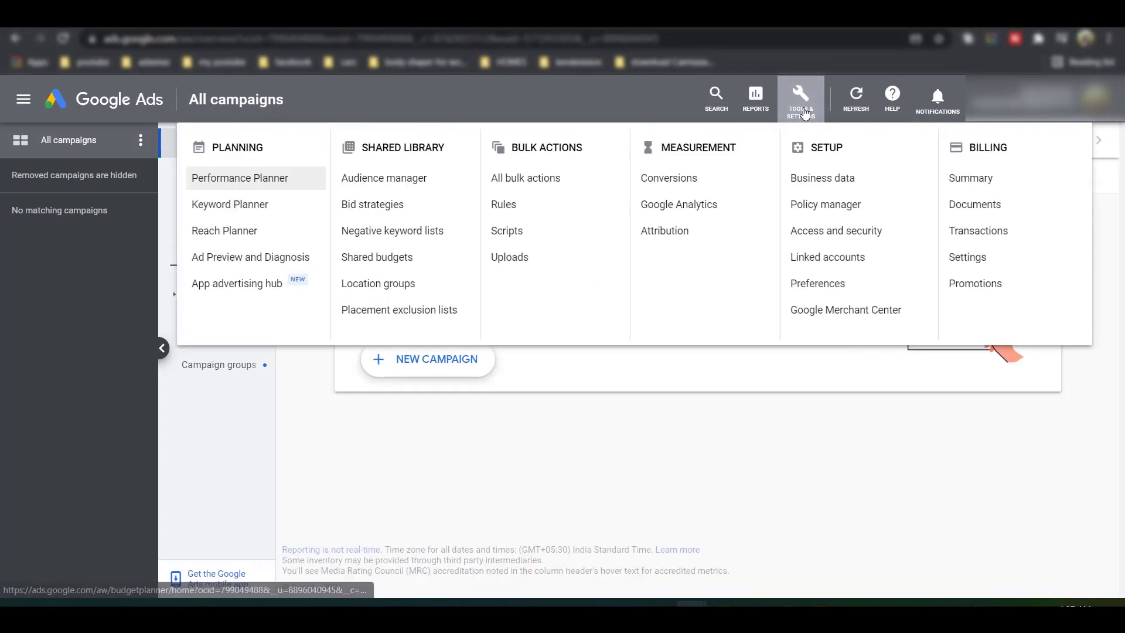
{"action": "left_click", "coordinate": [994, 180]}
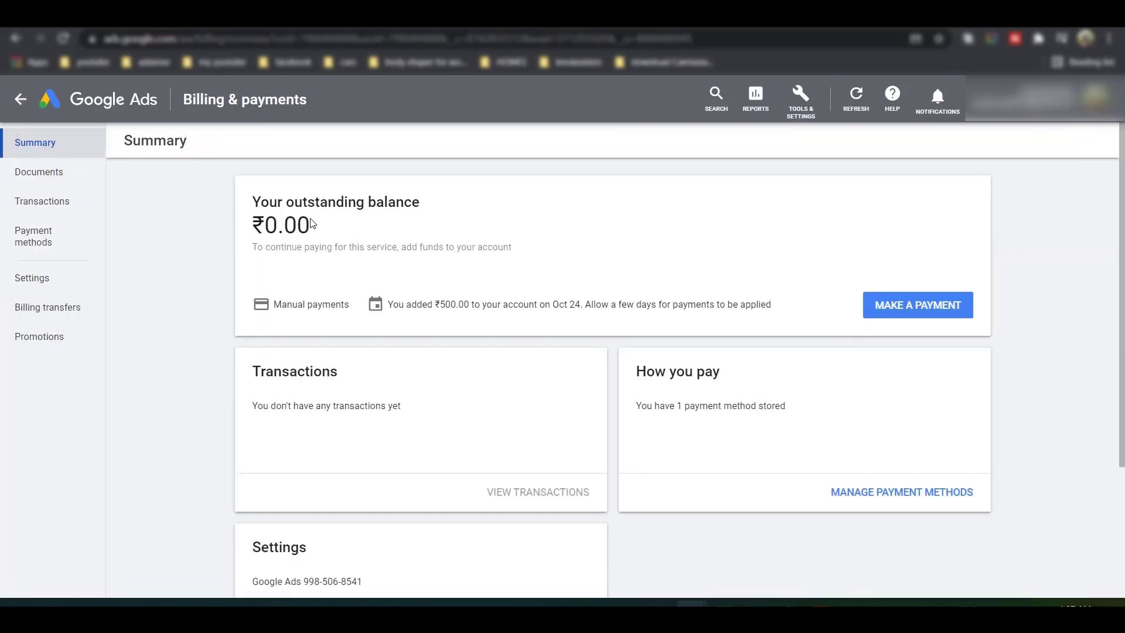
{"action": "scroll", "coordinate": [445, 424], "scroll_direction": "down", "scroll_amount": 1}
{"action": "scroll", "coordinate": [291, 331], "scroll_direction": "up", "scroll_amount": 1}
Start a manual payment with the saved Mastercard and set the payment amount to ₹500, leaving the security code blank.
{"action": "left_click", "coordinate": [926, 307]}
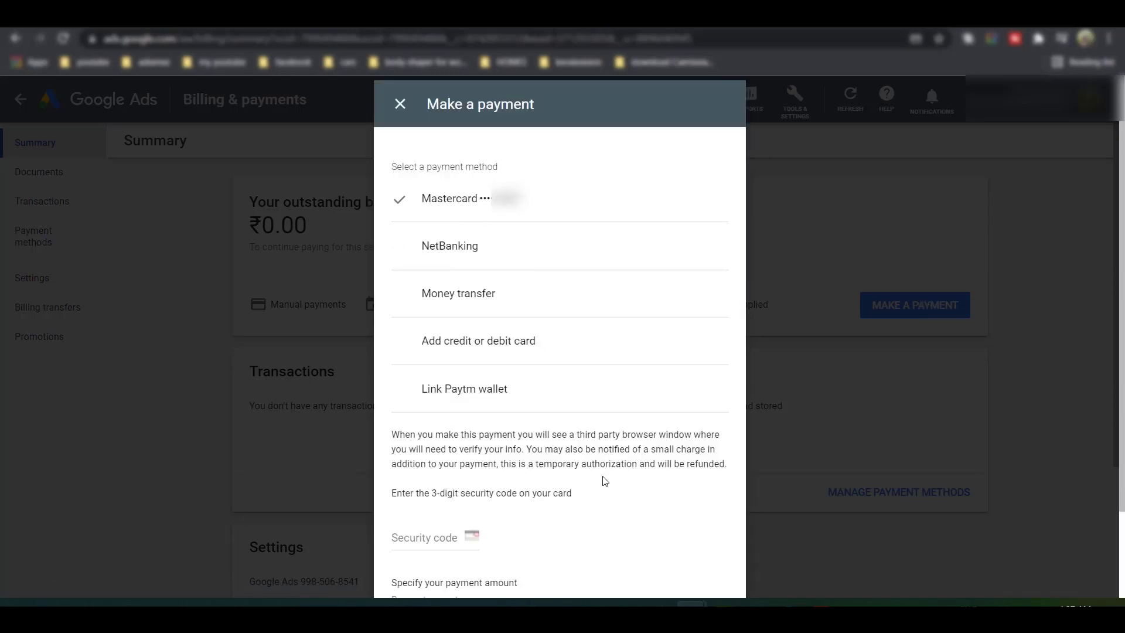
{"action": "scroll", "coordinate": [513, 506], "scroll_direction": "down", "scroll_amount": 2}
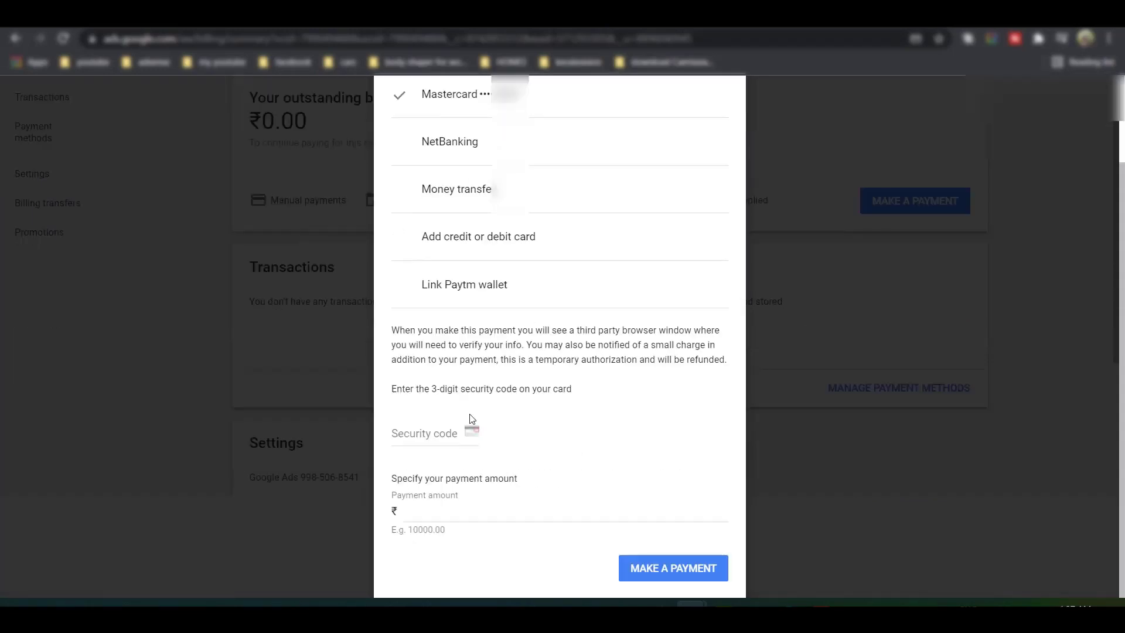
{"action": "left_click", "coordinate": [413, 435]}
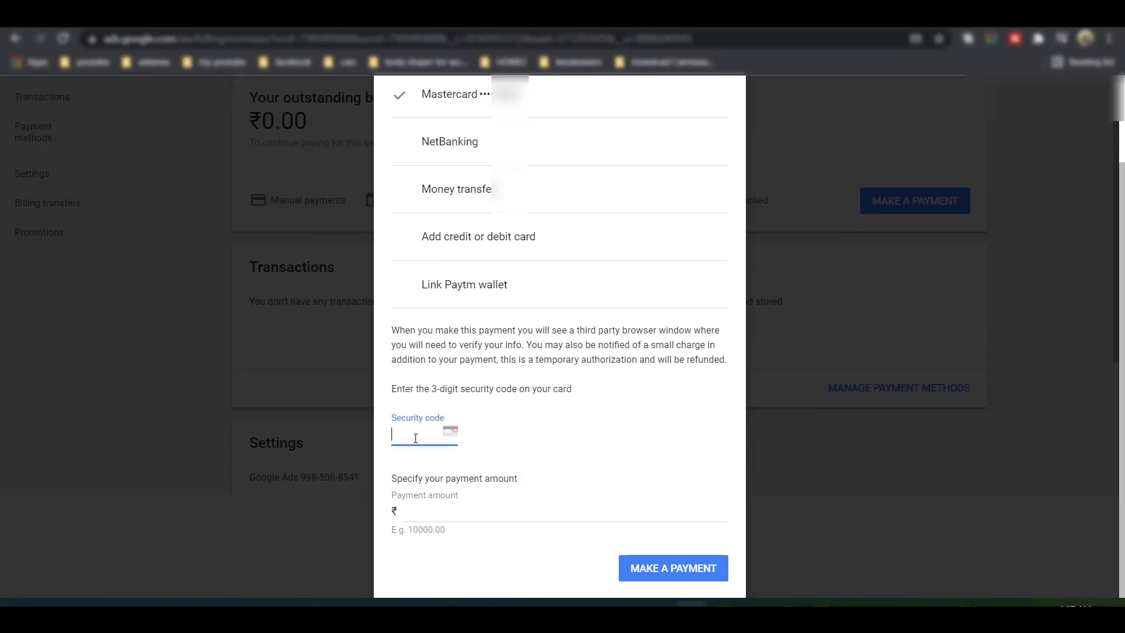
{"action": "scroll", "coordinate": [575, 304], "scroll_direction": "up", "scroll_amount": 2}
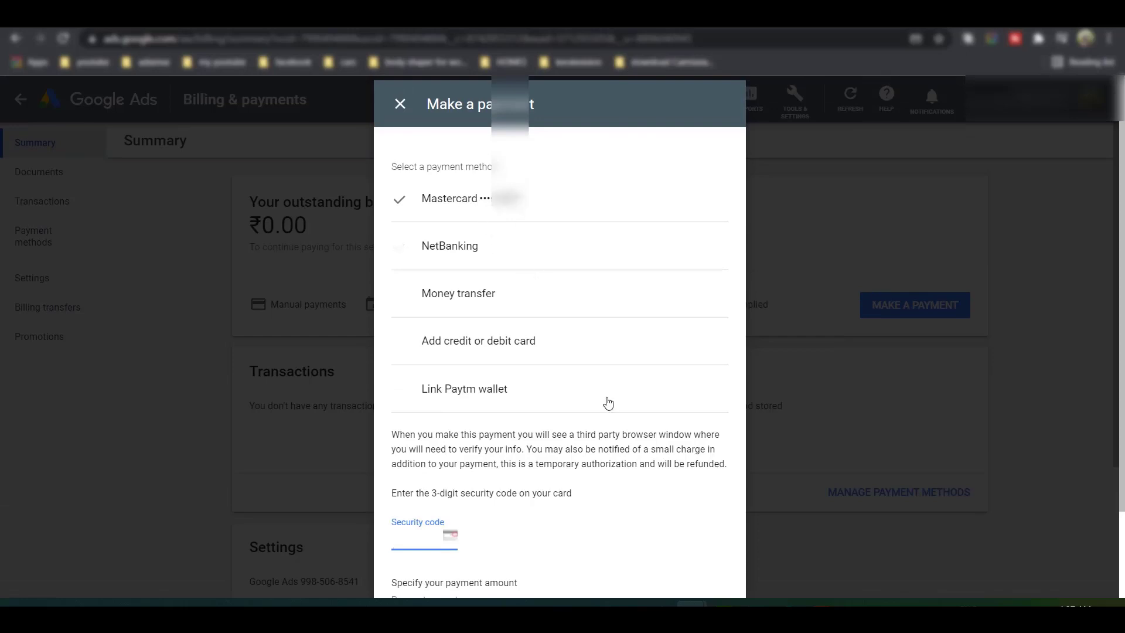
{"action": "scroll", "coordinate": [606, 442], "scroll_direction": "down", "scroll_amount": 1}
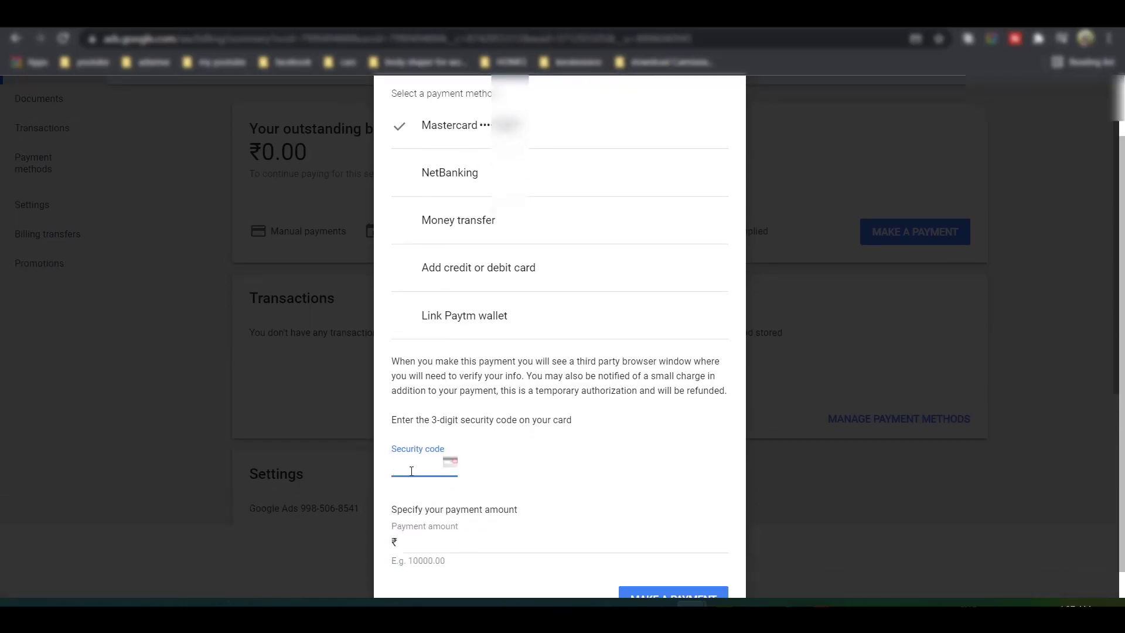
{"action": "left_click", "coordinate": [425, 549]}
{"action": "left_click", "coordinate": [425, 566]}
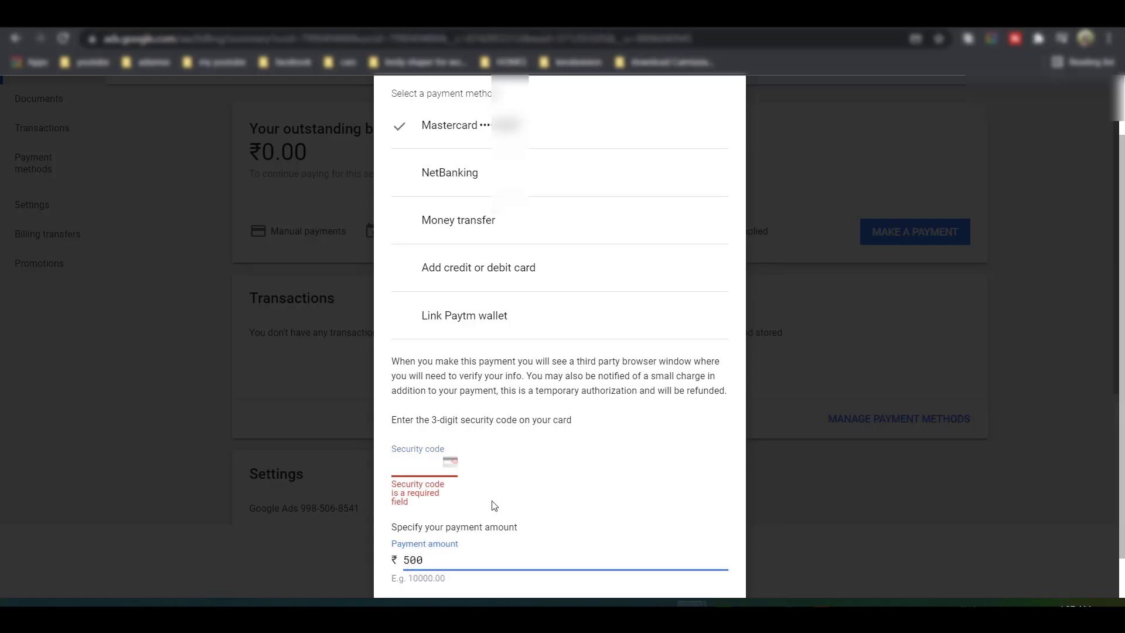
{"action": "scroll", "coordinate": [410, 460], "scroll_direction": "down", "scroll_amount": 1}
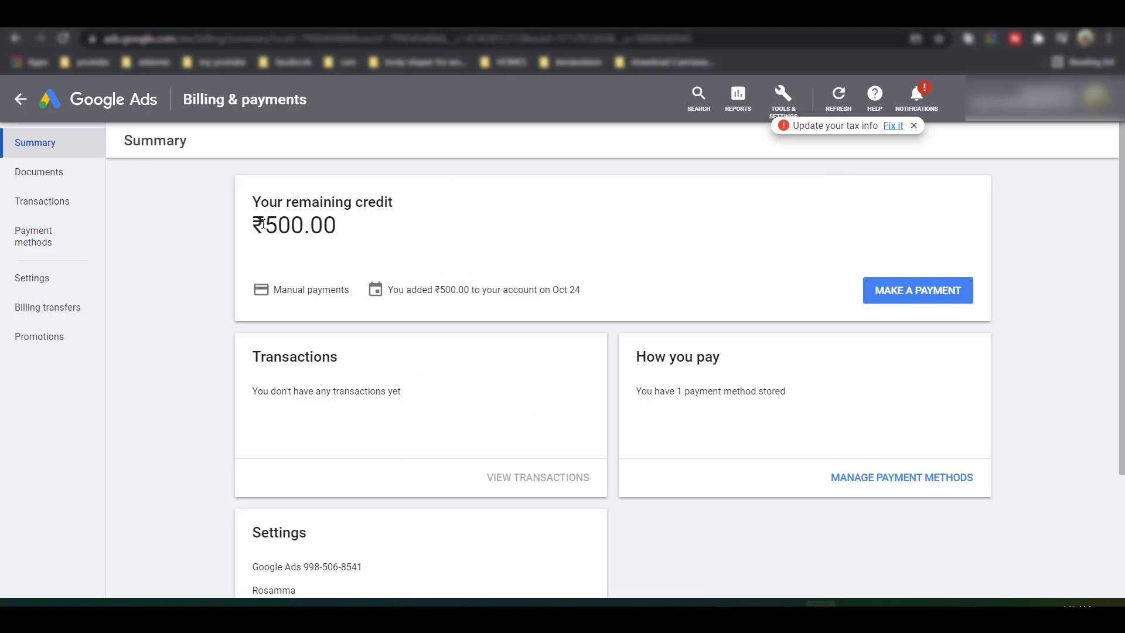
Check the remaining credit on the billing summary and return to the All campaigns overview.
{"action": "left_click_drag", "start_coordinate": [262, 223], "coordinate": [390, 226]}
{"action": "left_click", "coordinate": [365, 230]}
{"action": "left_click", "coordinate": [119, 101]}
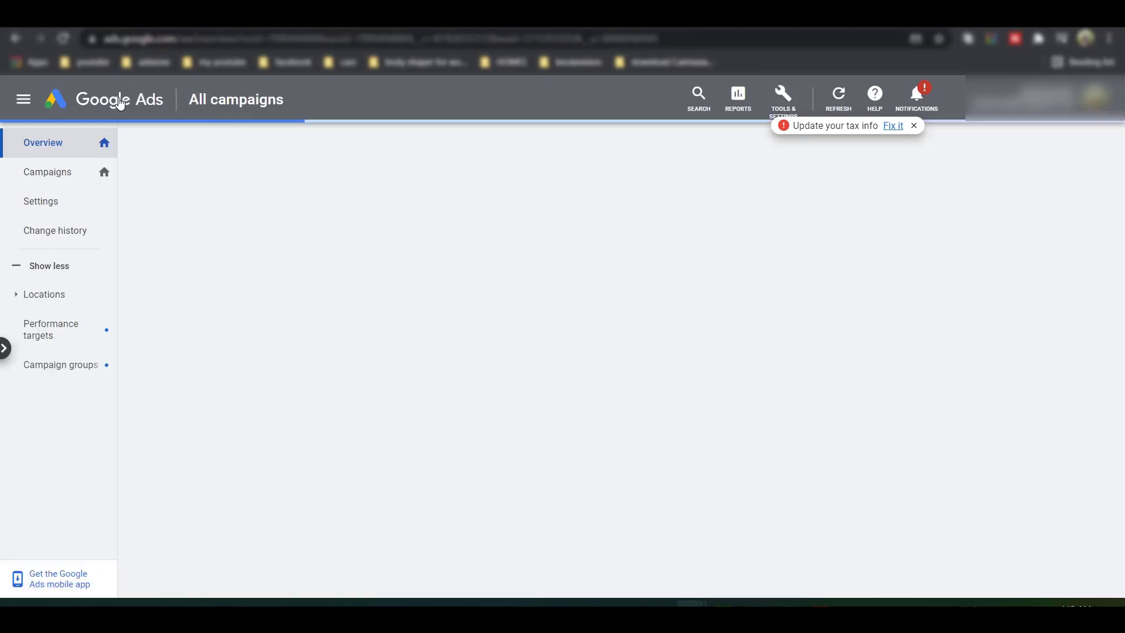